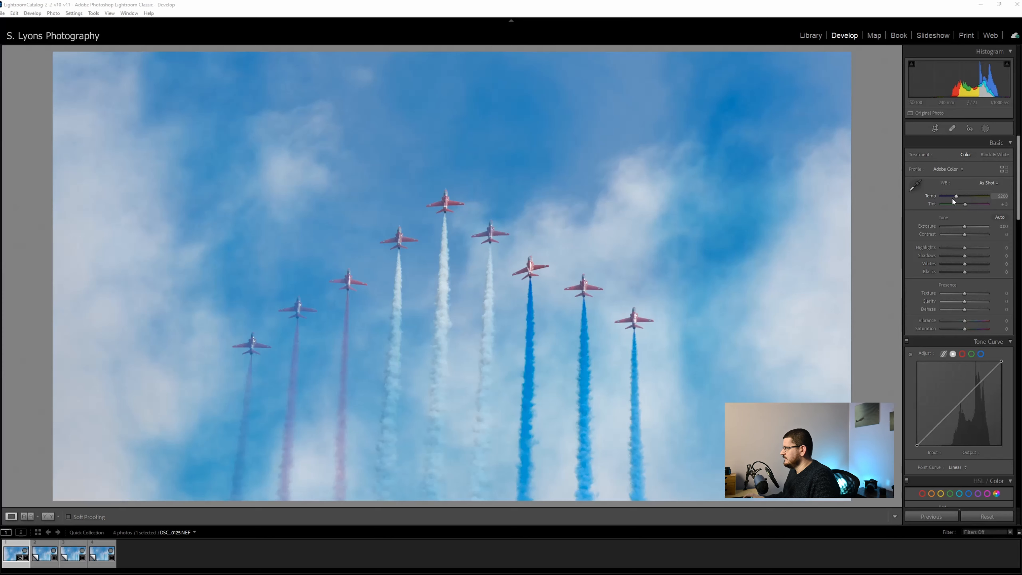
- Set the white balance to temperature 3754 and tint -7, and raise the photo's exposure to +0.53
left_click_drag(956, 197, 951, 197)
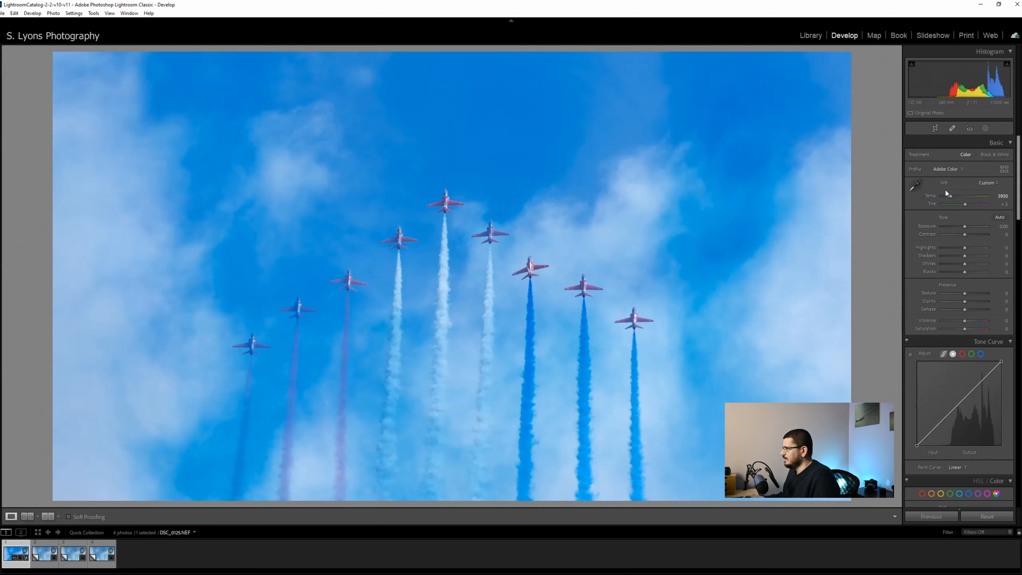
left_click_drag(952, 197, 949, 197)
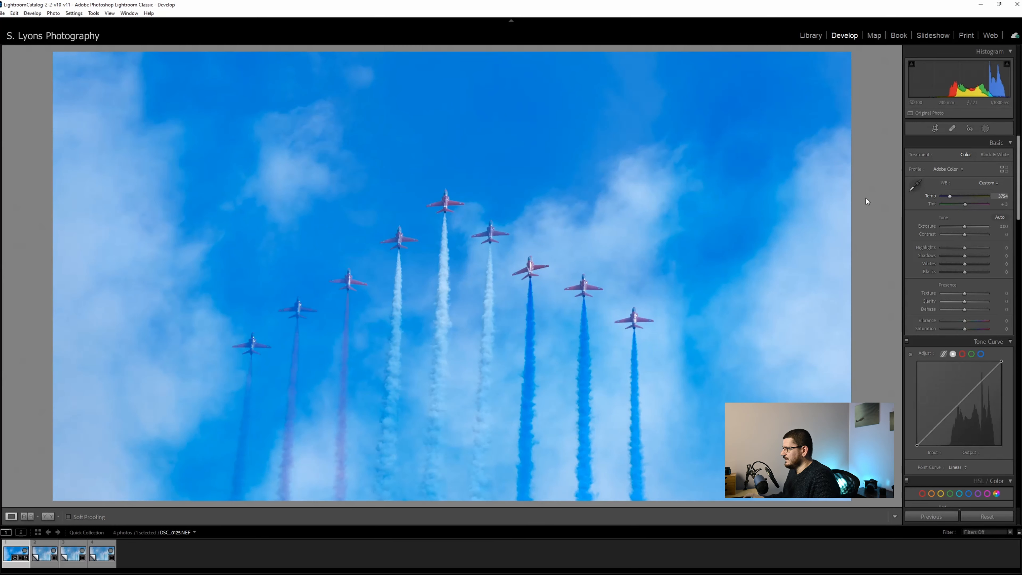
left_click_drag(964, 227, 967, 228)
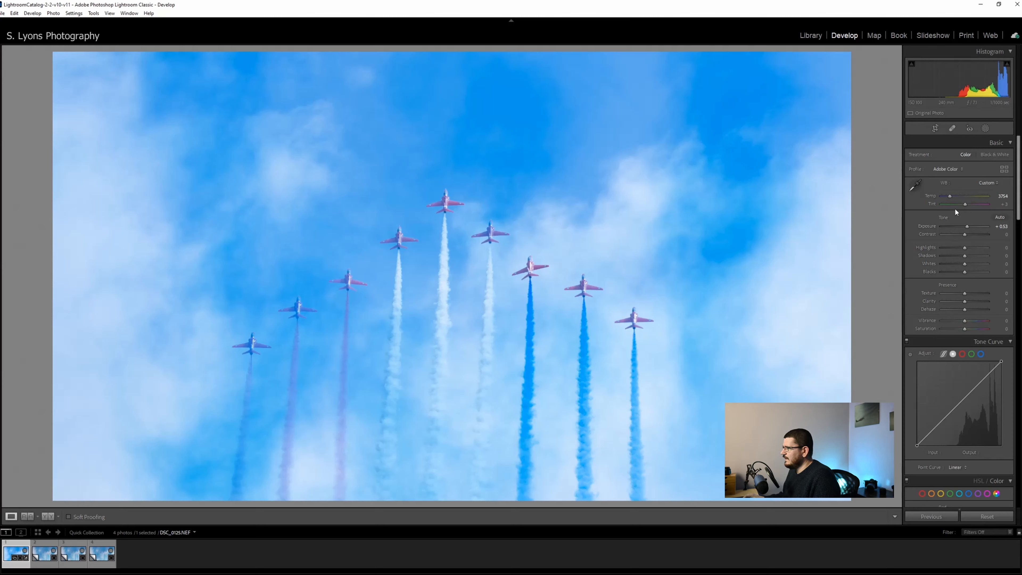
left_click_drag(966, 203, 967, 205)
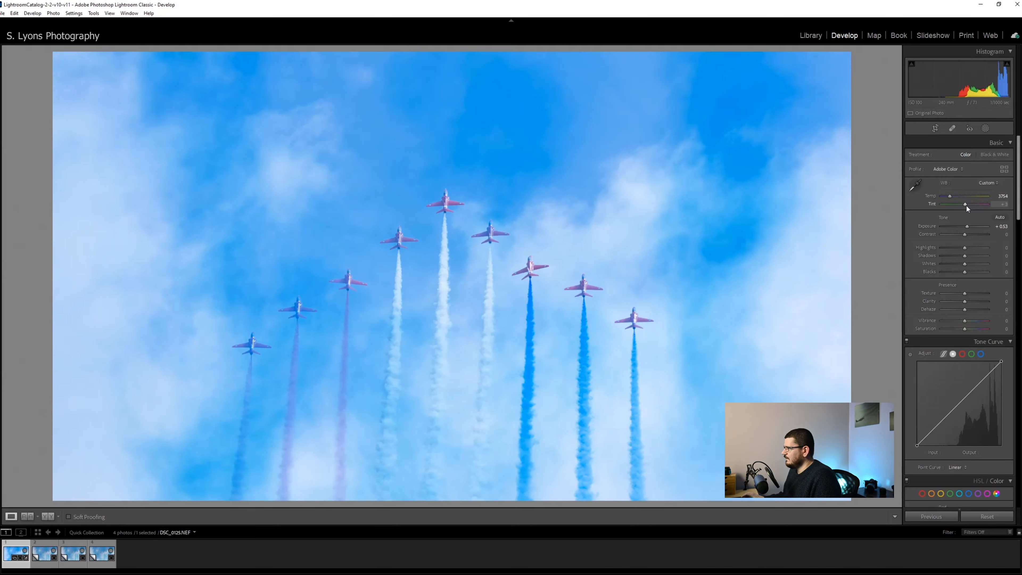
scroll(966, 204, "down", 10)
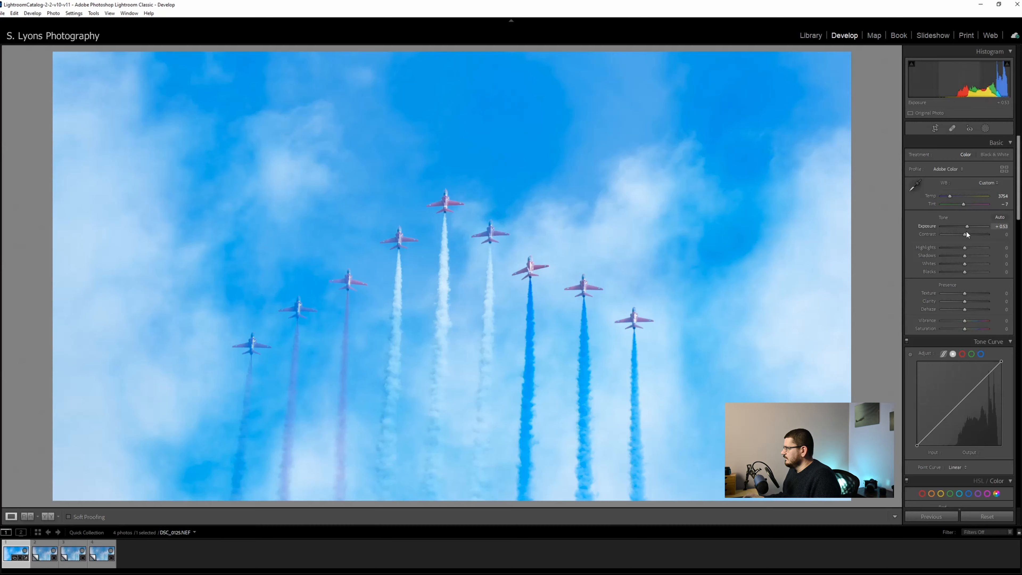
- Set the photo's contrast to +30
scroll(965, 236, "up", 9)
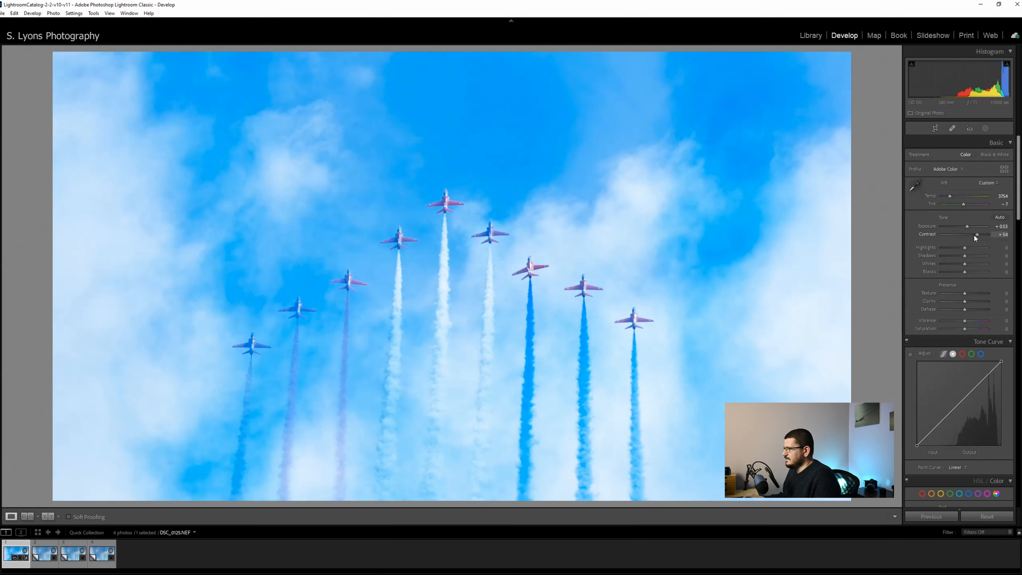
scroll(967, 236, "up", 17)
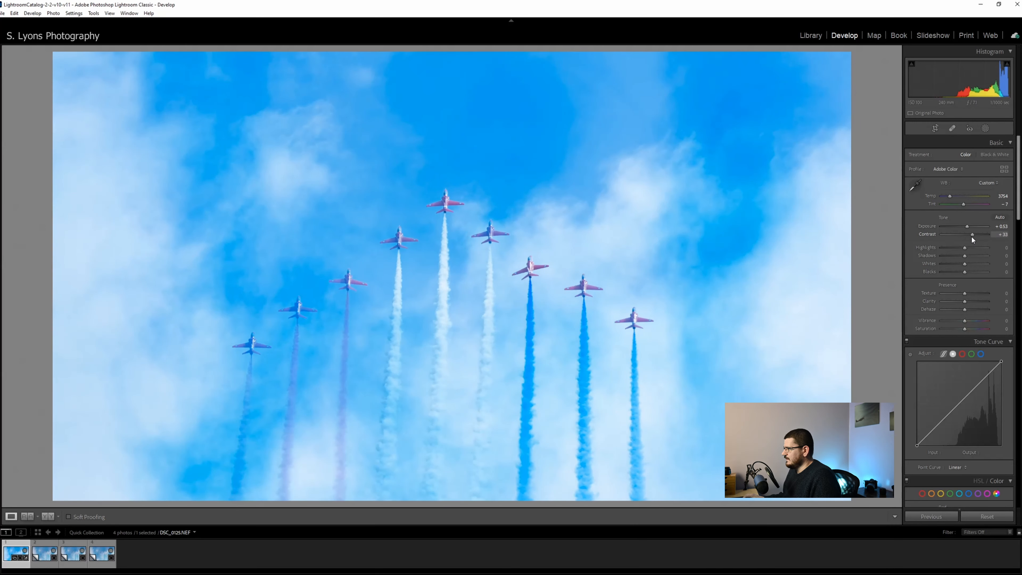
scroll(970, 237, "up", 4)
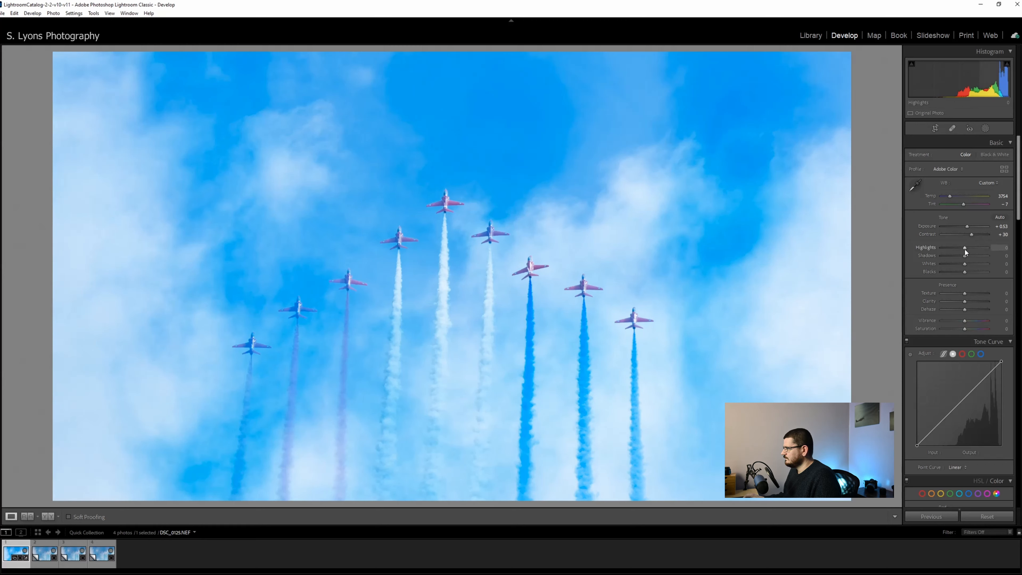
- Set the tonal range to highlights +42, shadows -56, whites +14 and blacks -33
mouse_move(965, 249)
left_mouse_down()
mouse_move(975, 250)
mouse_move(955, 257)
left_mouse_up()
left_click(540, 275)
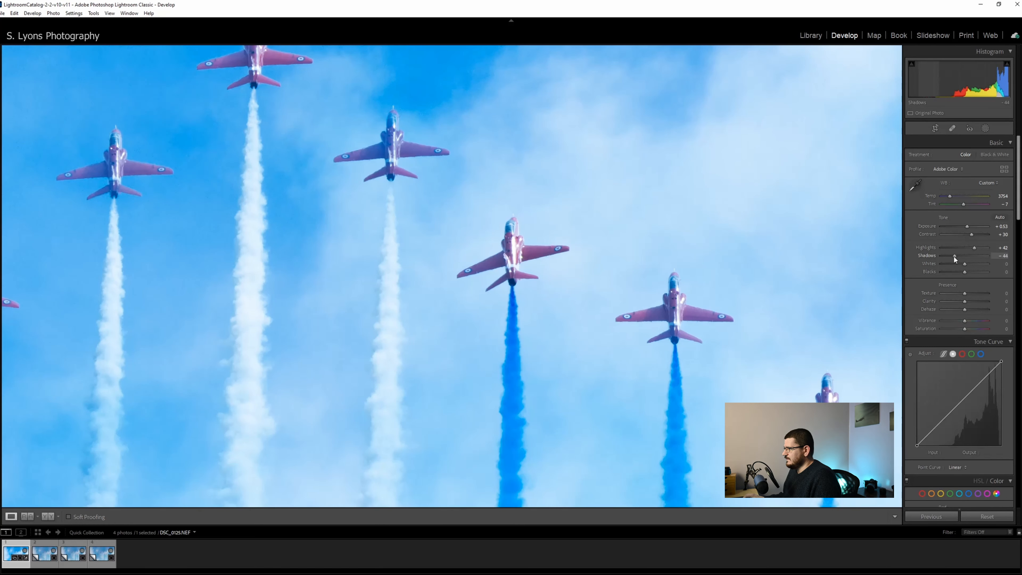
left_click_drag(950, 256, 951, 257)
left_click(691, 337)
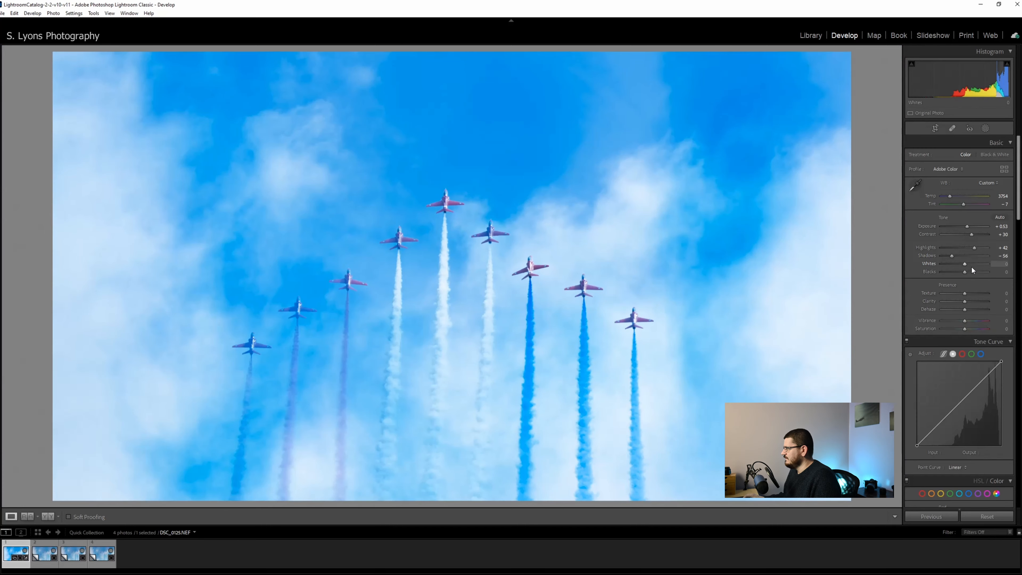
mouse_move(966, 264)
left_mouse_down()
mouse_move(975, 263)
mouse_move(957, 275)
left_mouse_up()
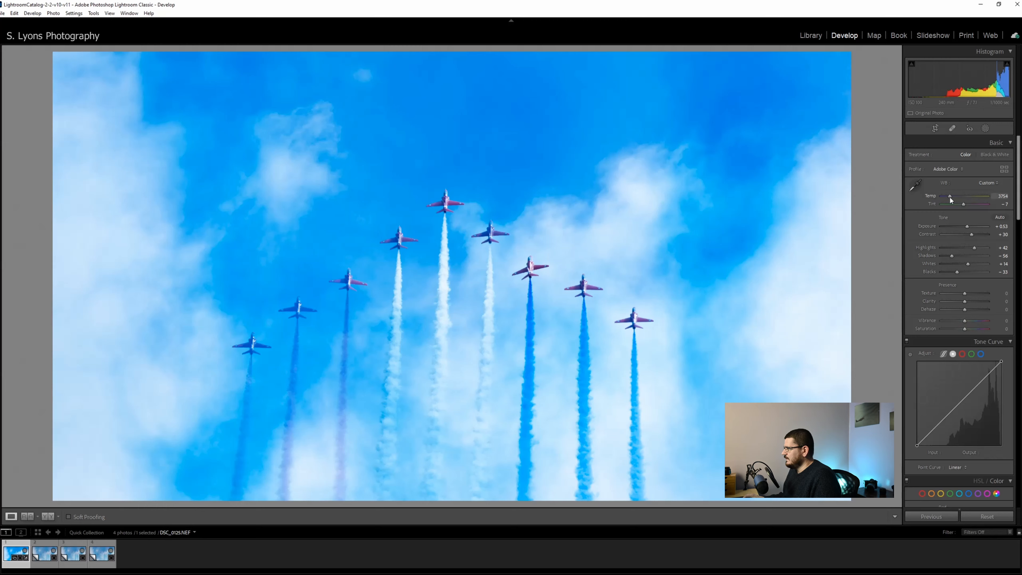
- Warm the white balance temperature to about 4366
left_click_drag(950, 198, 952, 197)
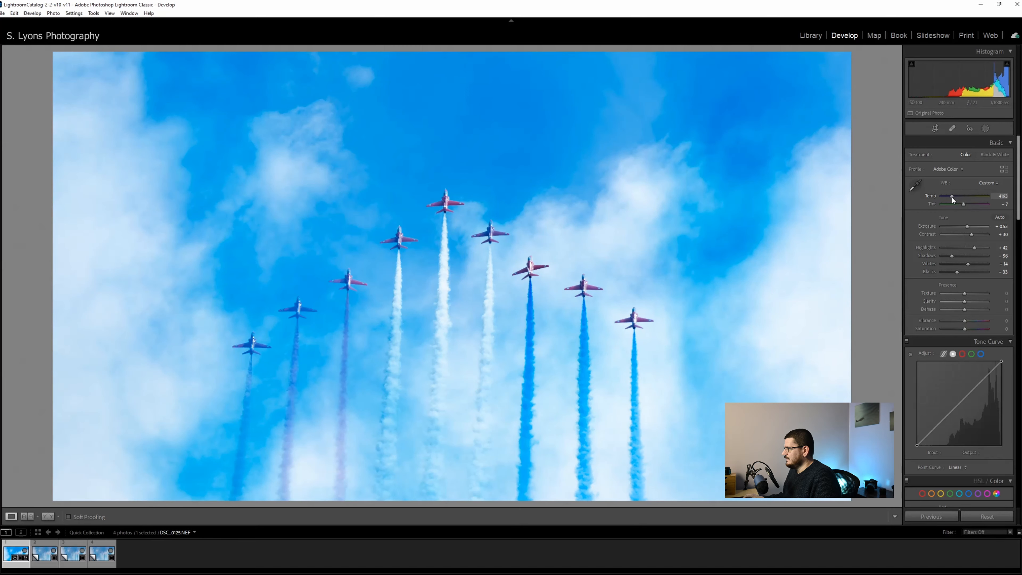
left_click_drag(952, 196, 953, 196)
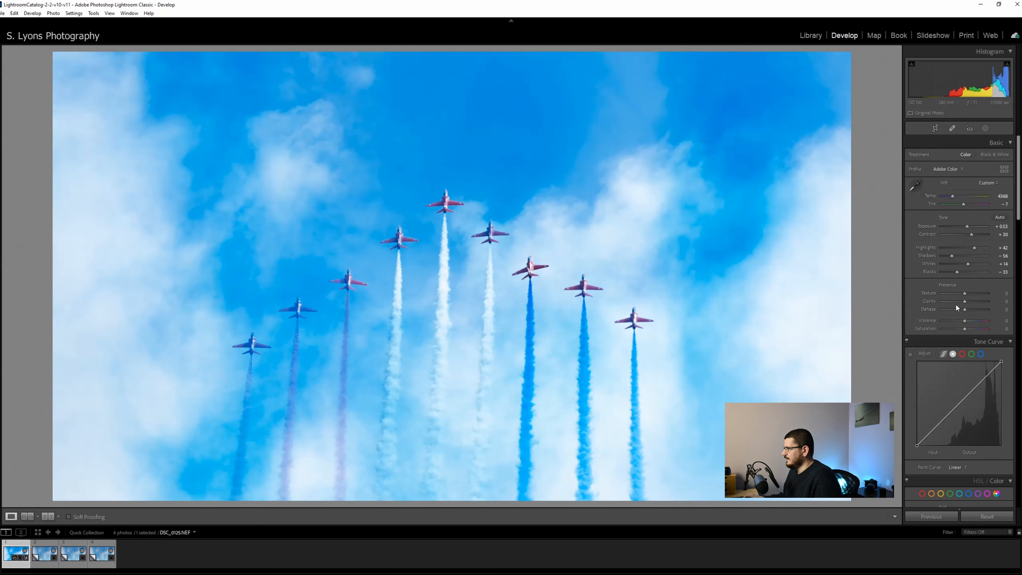
- Raise clarity to +12 and lower vibrance to -32, with saturation reset to 0
left_click_drag(968, 305, 958, 322)
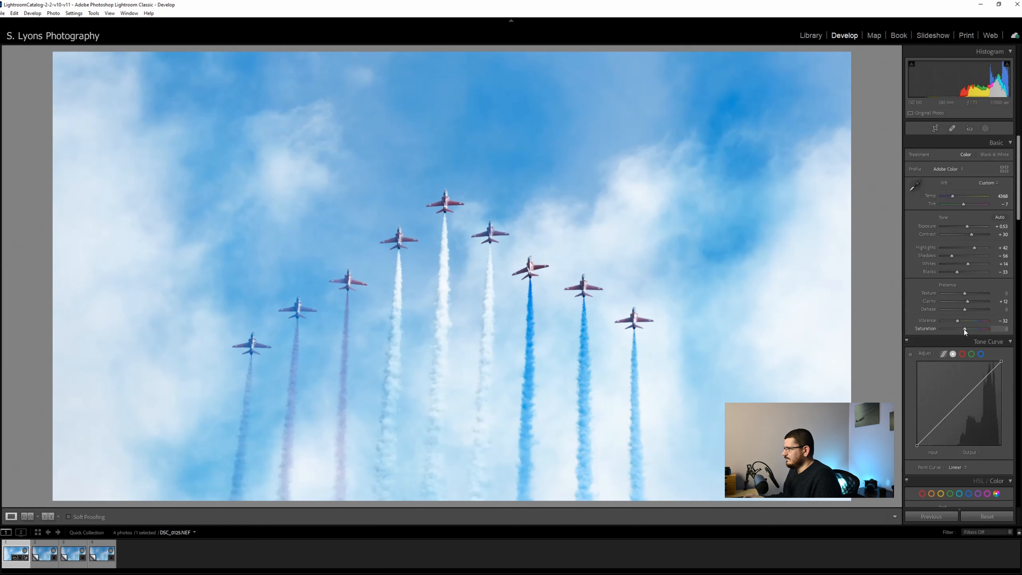
left_click_drag(958, 322, 973, 327)
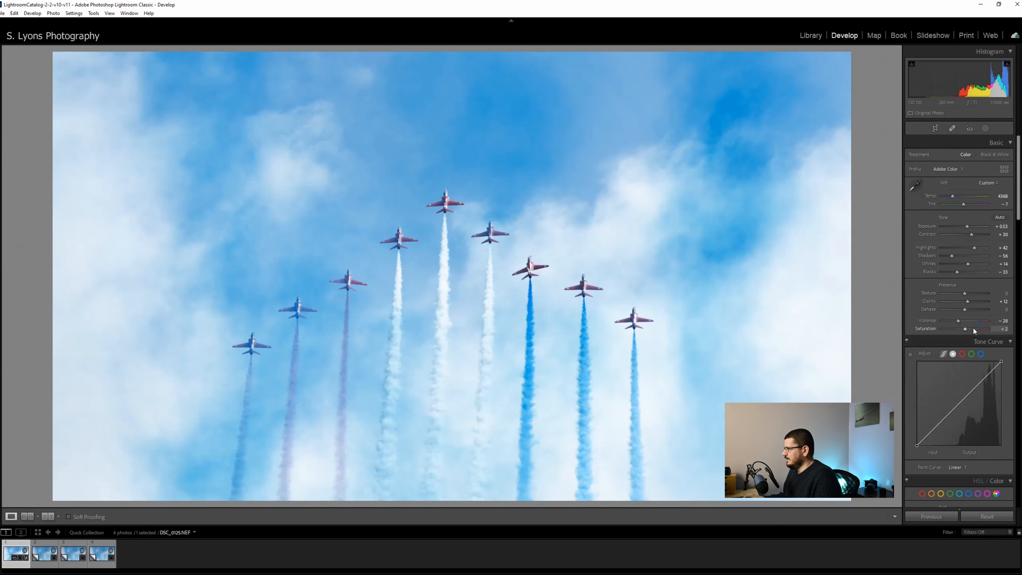
double_click(928, 329)
left_click_drag(959, 322, 958, 321)
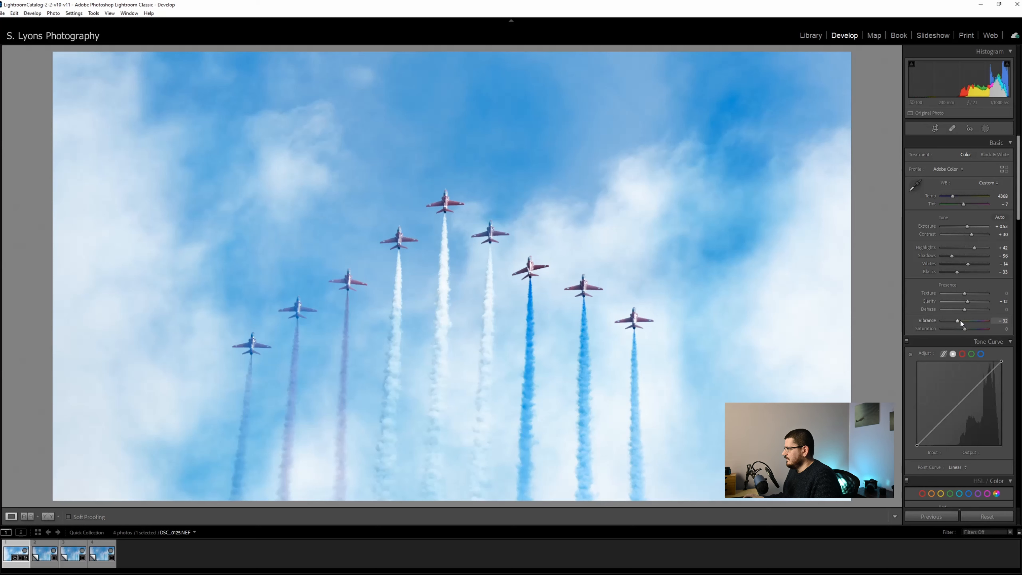
- Shape a faded S-shaped point curve with the black point at output 24, a lowered white point, and a shadow point at input 42, output 41
scroll(931, 298, "down", 3)
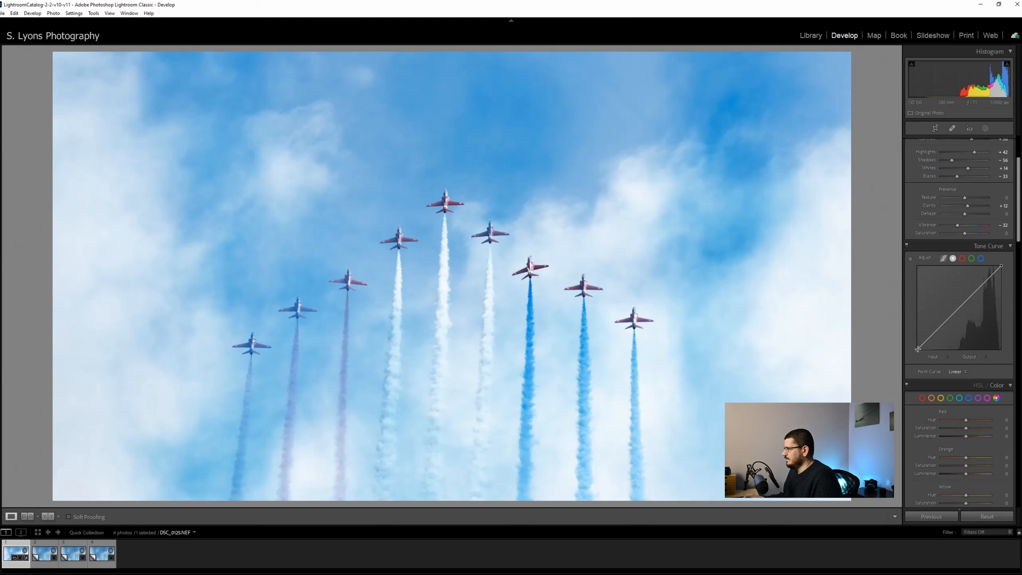
left_click_drag(918, 349, 917, 342)
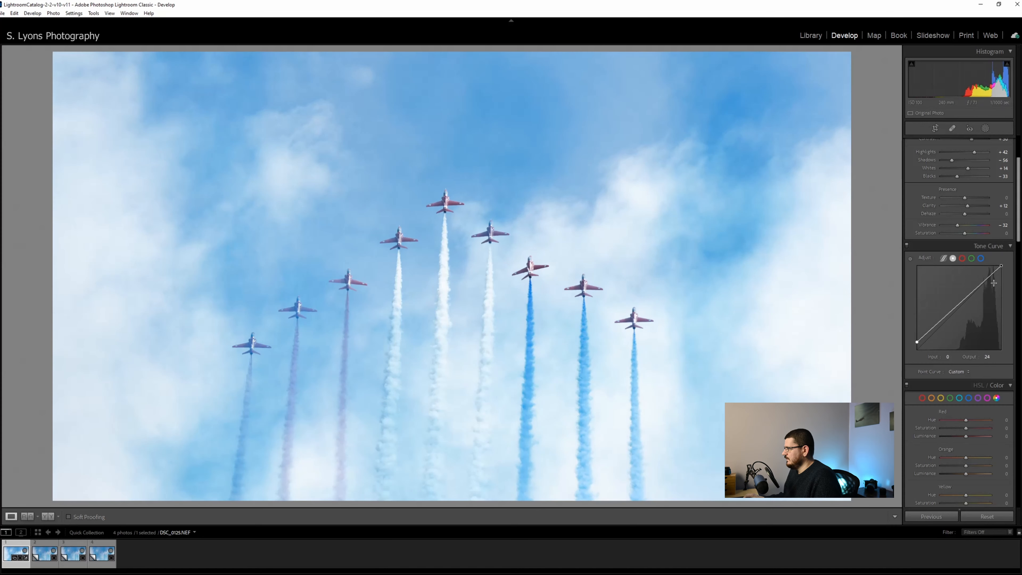
left_click_drag(1001, 267, 983, 284)
left_click(932, 329)
left_click_drag(932, 329, 931, 336)
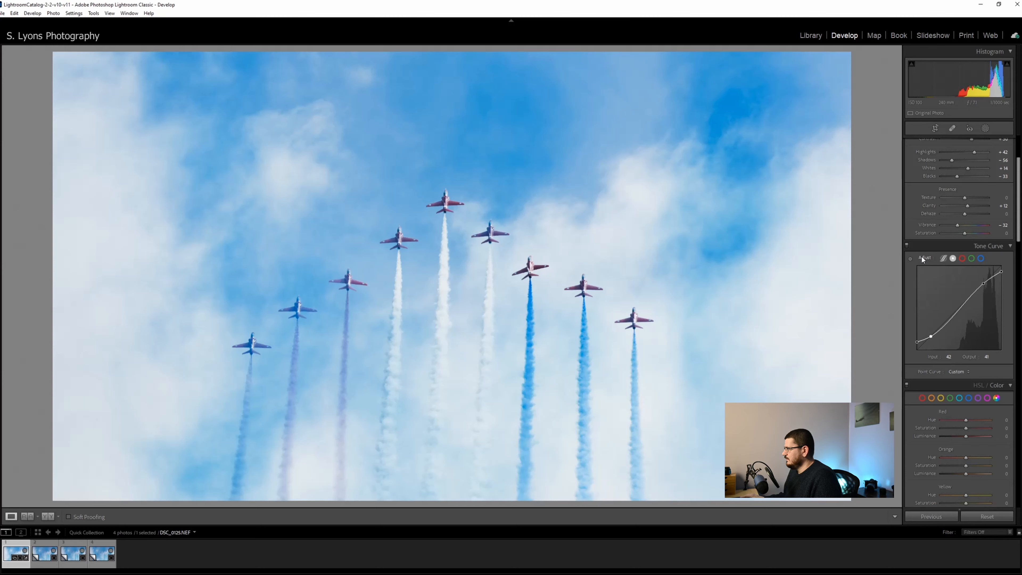
- Adjust red to hue -33, saturation +45, luminance +20, and orange to hue -43, saturation +25, luminance +17
scroll(914, 266, "down", 7)
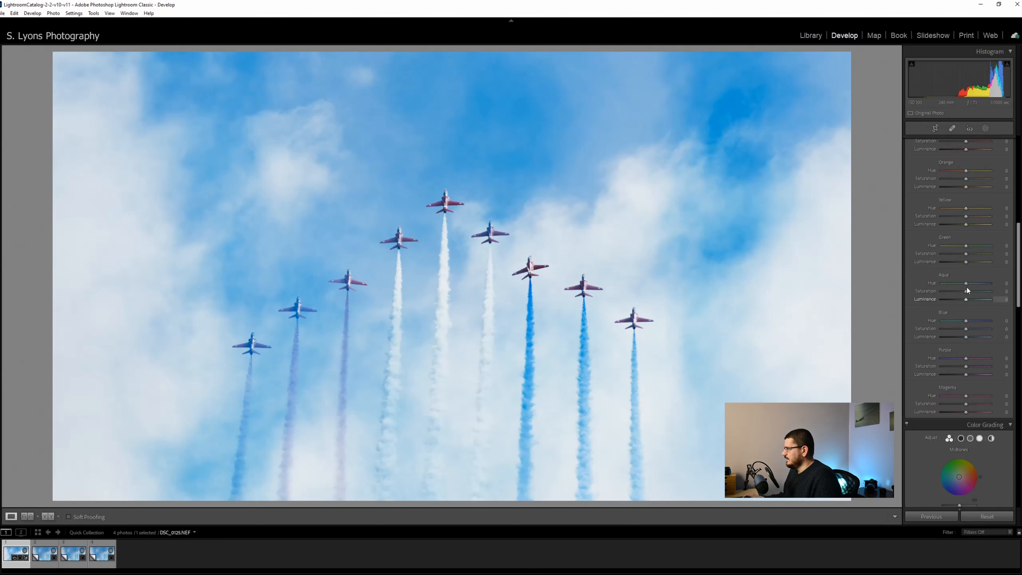
scroll(928, 265, "up", 3)
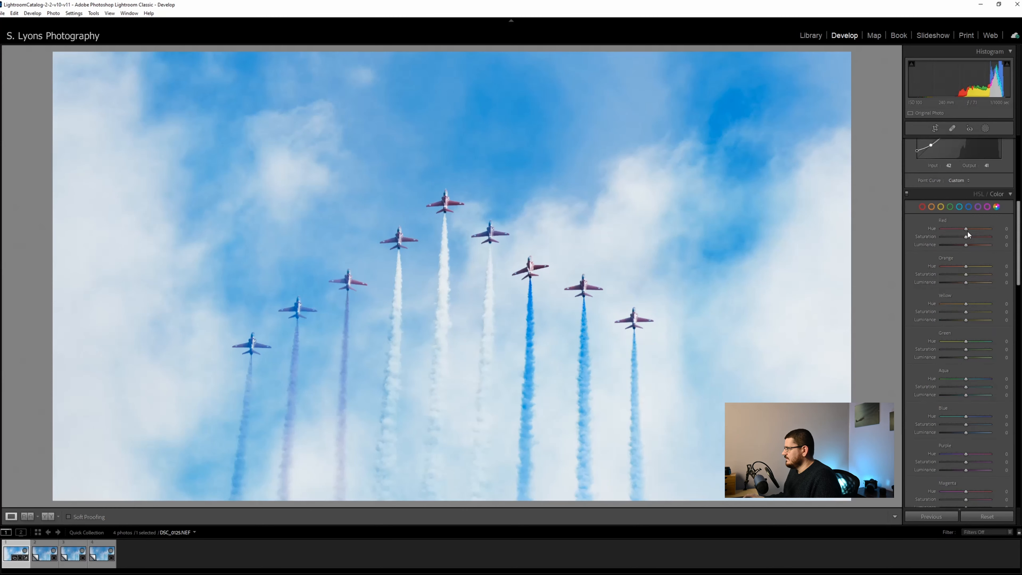
left_click_drag(967, 231, 972, 275)
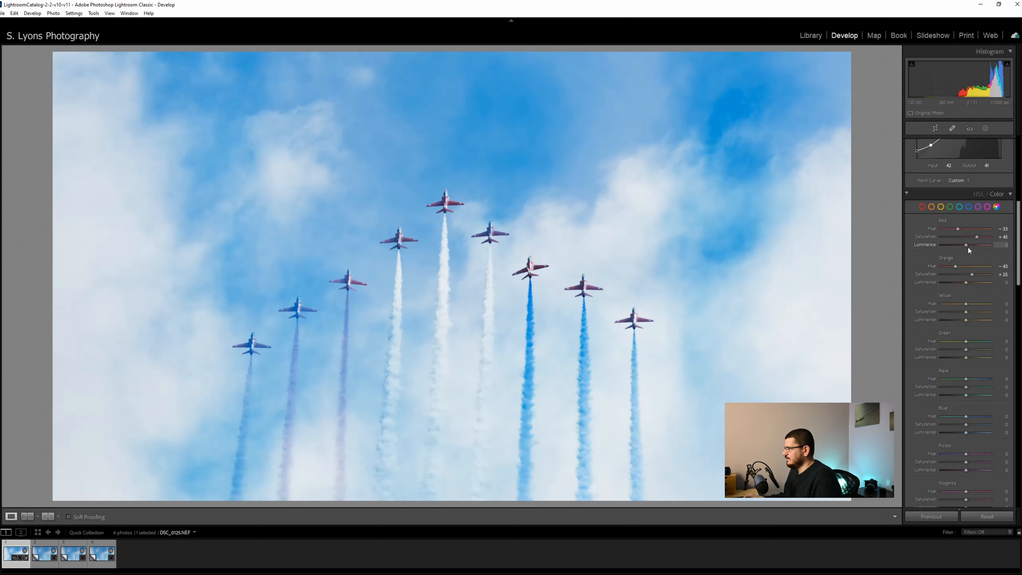
left_click_drag(974, 250, 973, 249)
left_click_drag(970, 283, 971, 284)
- Adjust aqua to hue +28, saturation +22, luminance +27, and blue to hue +20, saturation +10, luminance -12
scroll(908, 260, "down", 3)
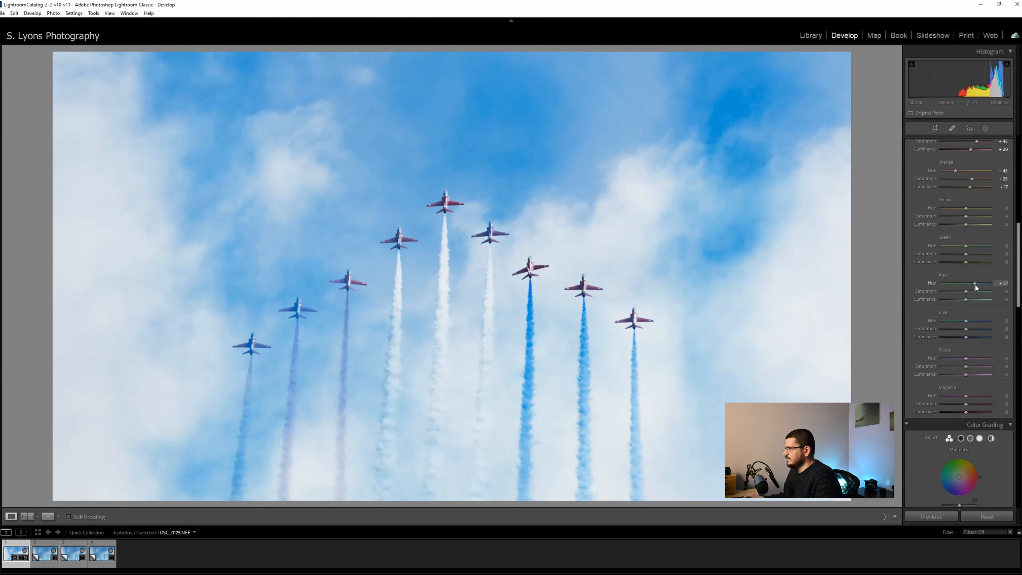
left_click_drag(972, 283, 974, 303)
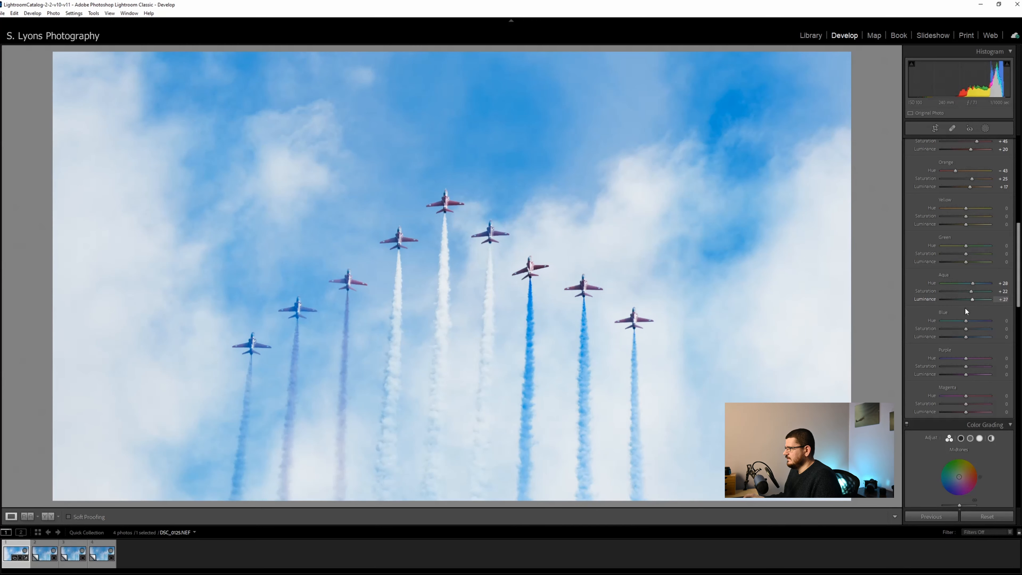
left_click_drag(965, 322, 970, 324)
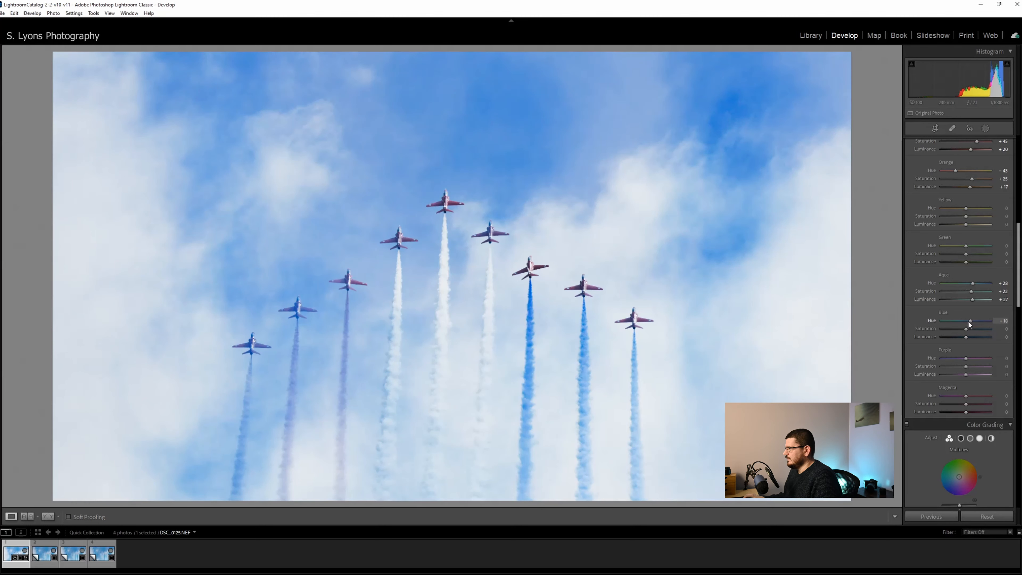
left_click_drag(967, 329, 971, 329)
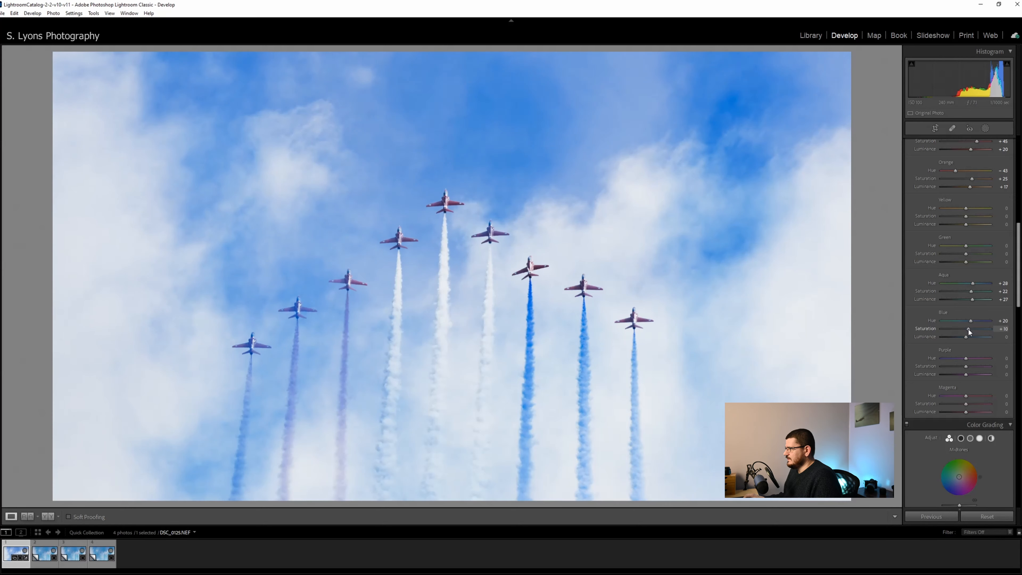
left_click_drag(966, 337, 963, 337)
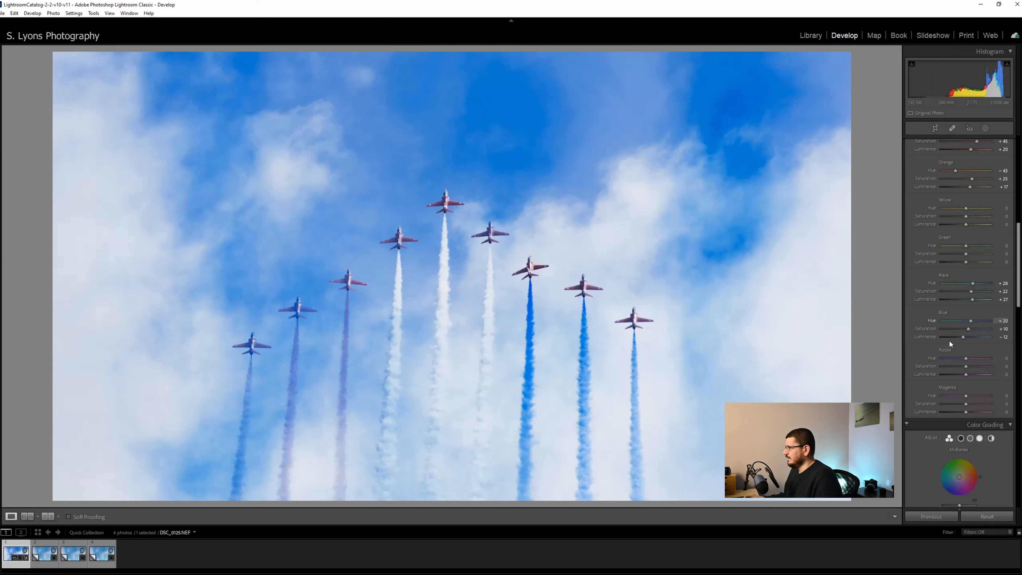
- Increase the photo's dehaze to +11
scroll(929, 344, "down", 5)
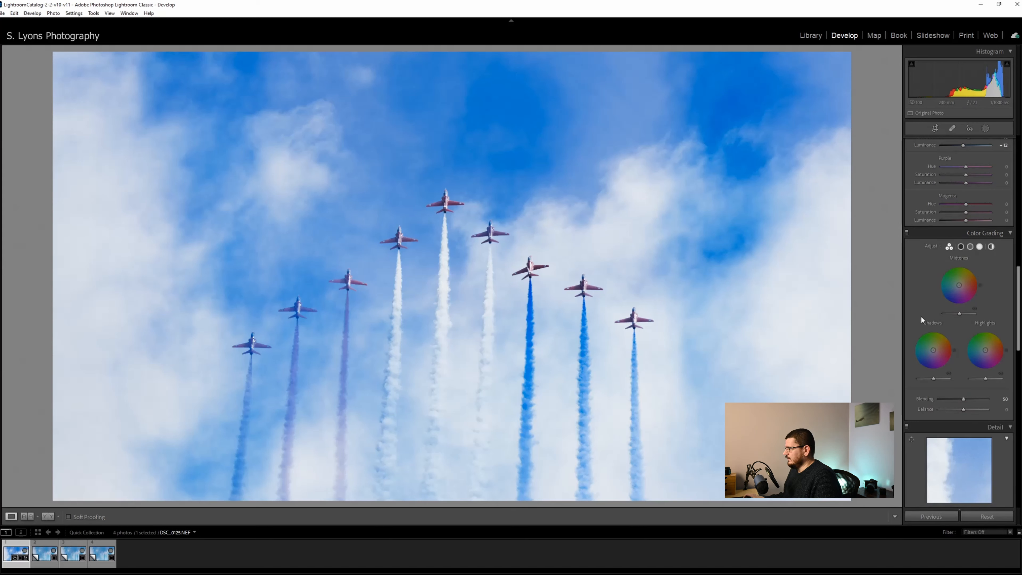
scroll(923, 331, "up", 10)
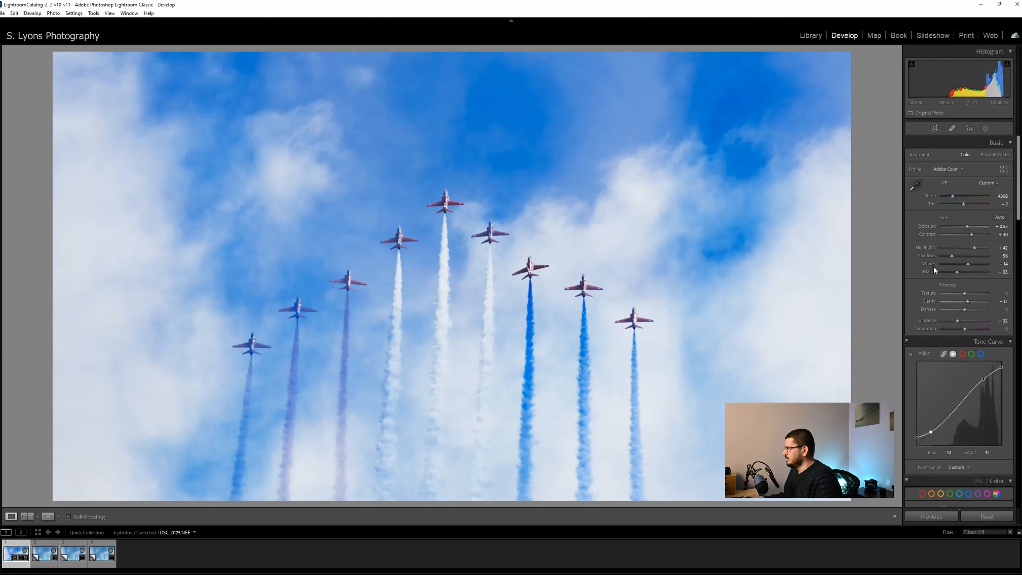
mouse_move(965, 310)
left_mouse_down()
mouse_move(982, 311)
mouse_move(969, 315)
left_mouse_up()
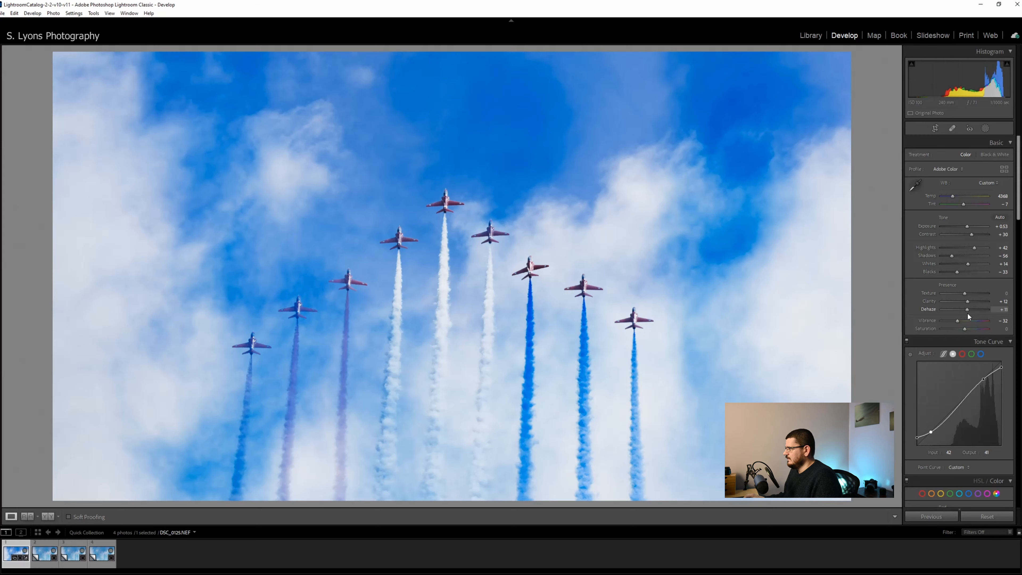
- Inspect the jets and smoke trails close up across the formation, and compare the edited photo with its unedited version
scroll(913, 270, "down", 10)
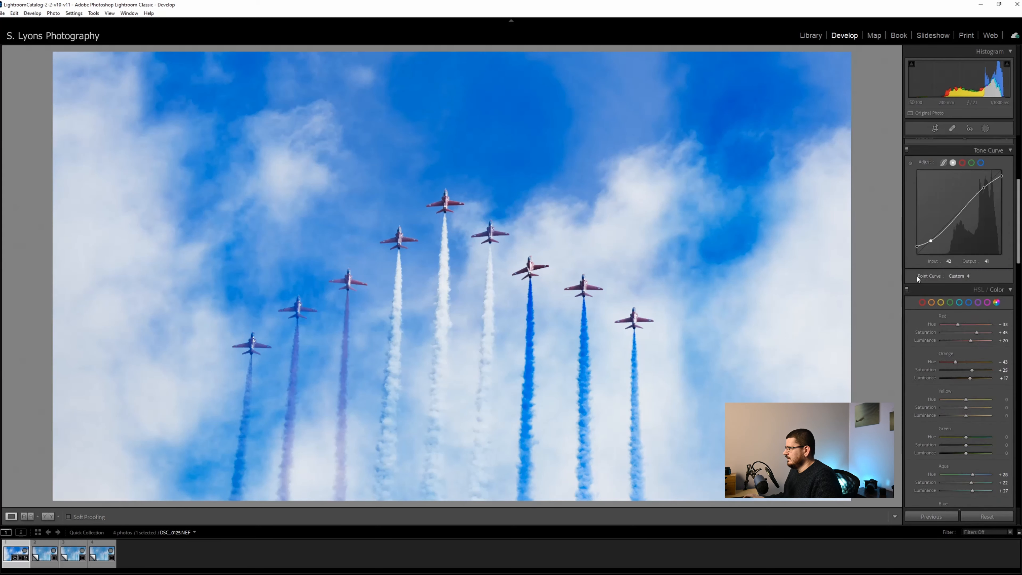
scroll(916, 275, "down", 8)
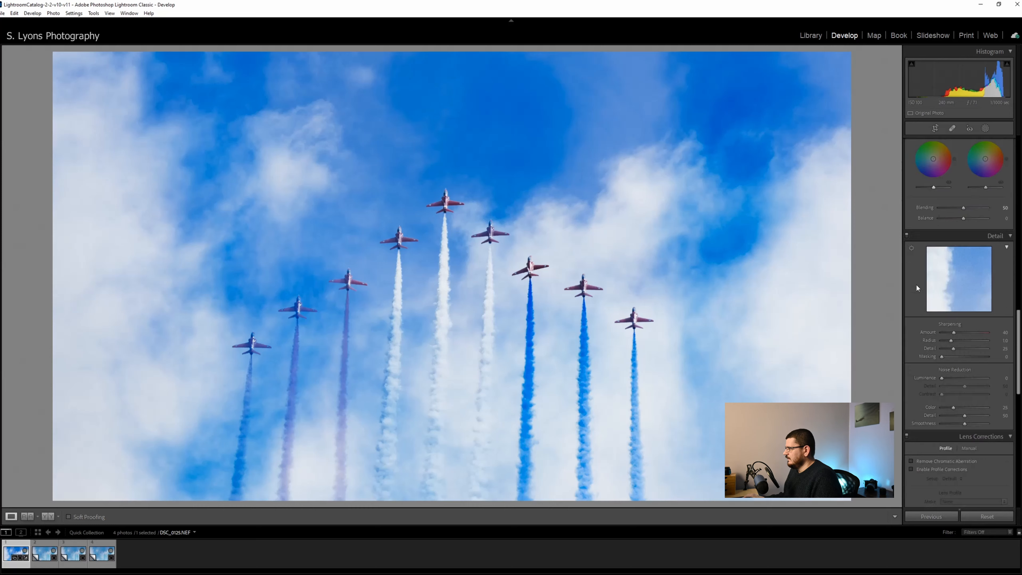
left_click(350, 280)
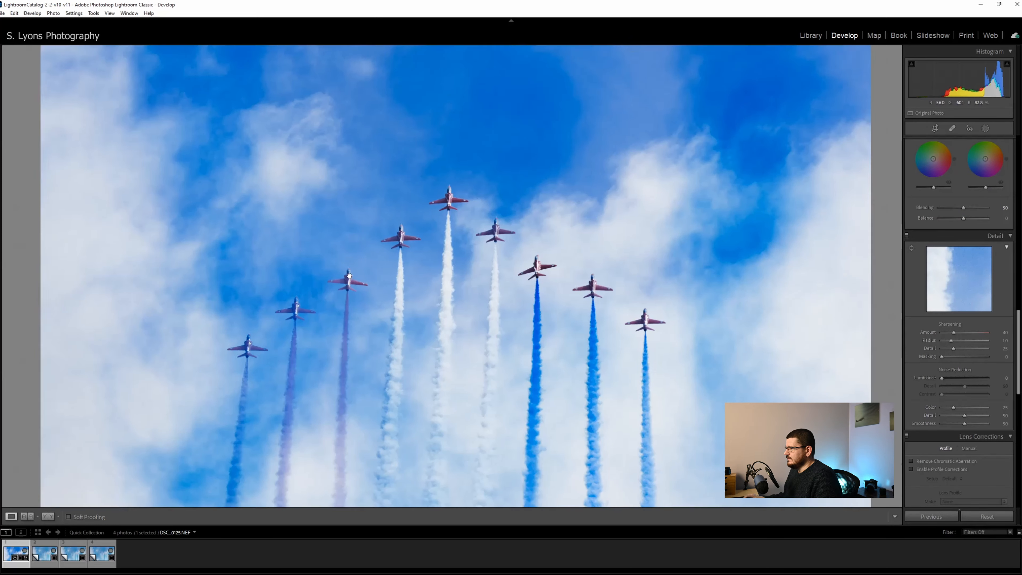
left_click_drag(553, 88, 456, 292)
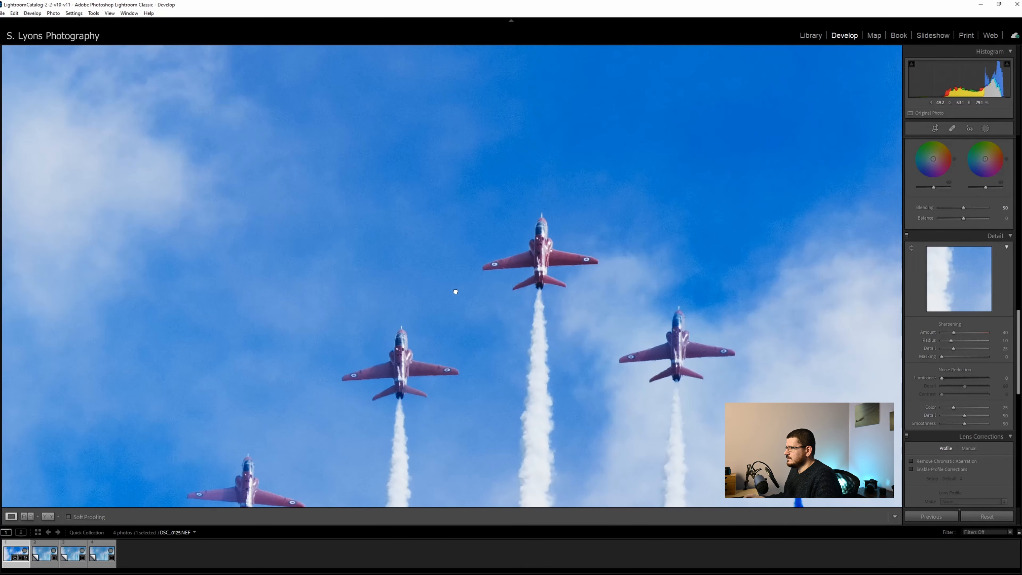
left_click_drag(720, 374, 531, 270)
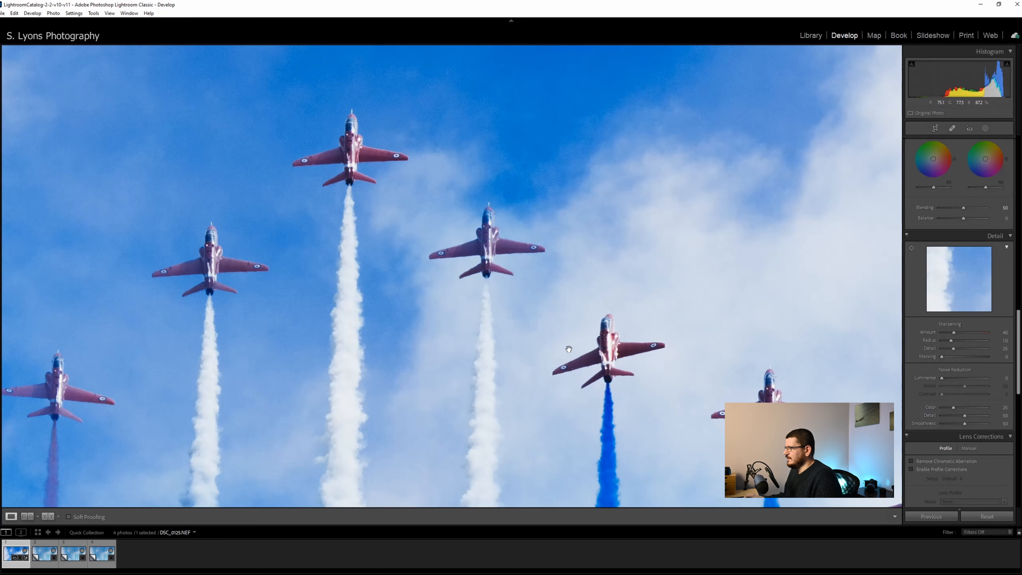
left_click_drag(569, 349, 612, 339)
left_click_drag(689, 398, 344, 232)
left_click_drag(198, 154, 812, 266)
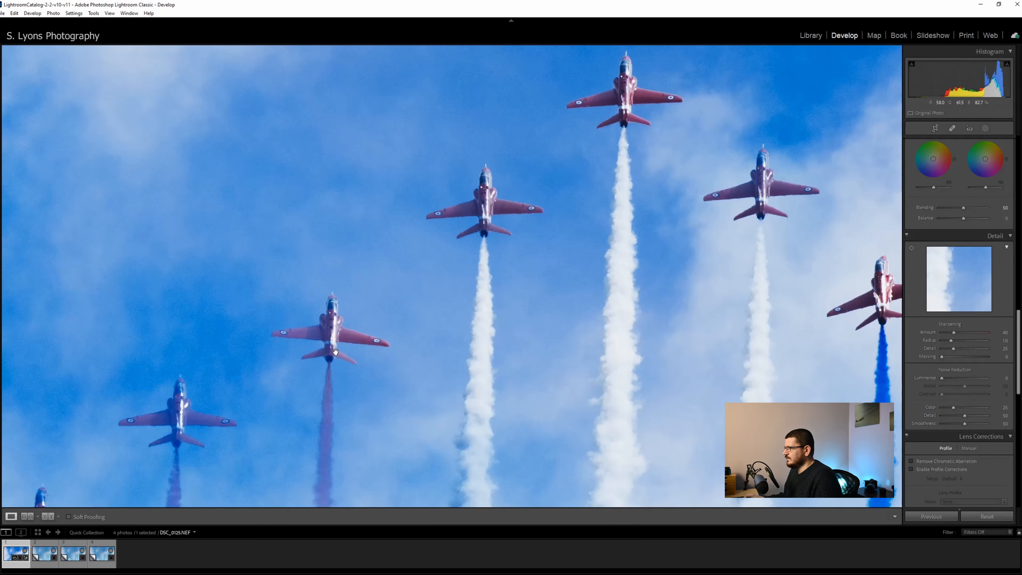
left_click_drag(381, 402, 445, 269)
left_click(403, 376)
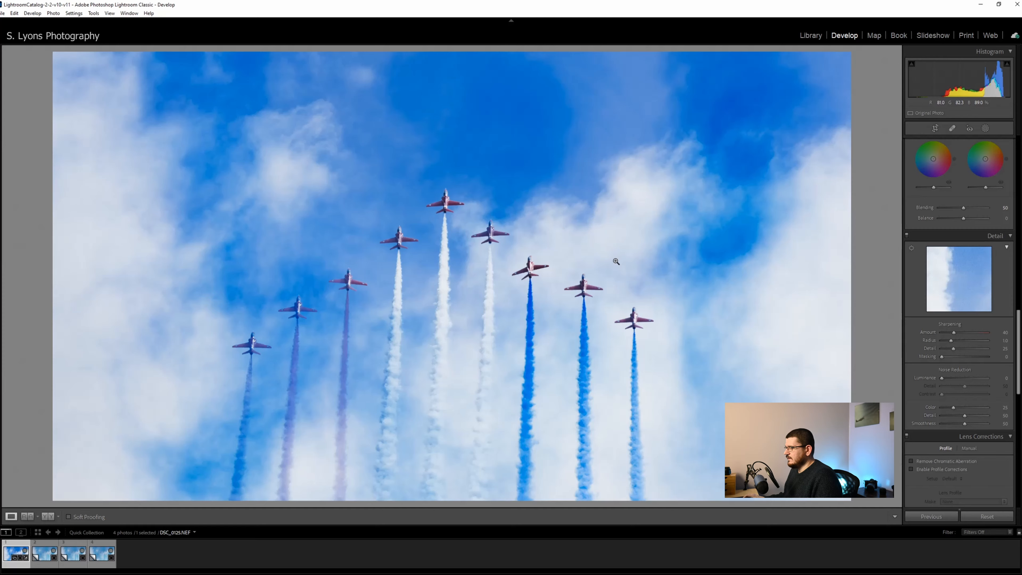
key("backslash")
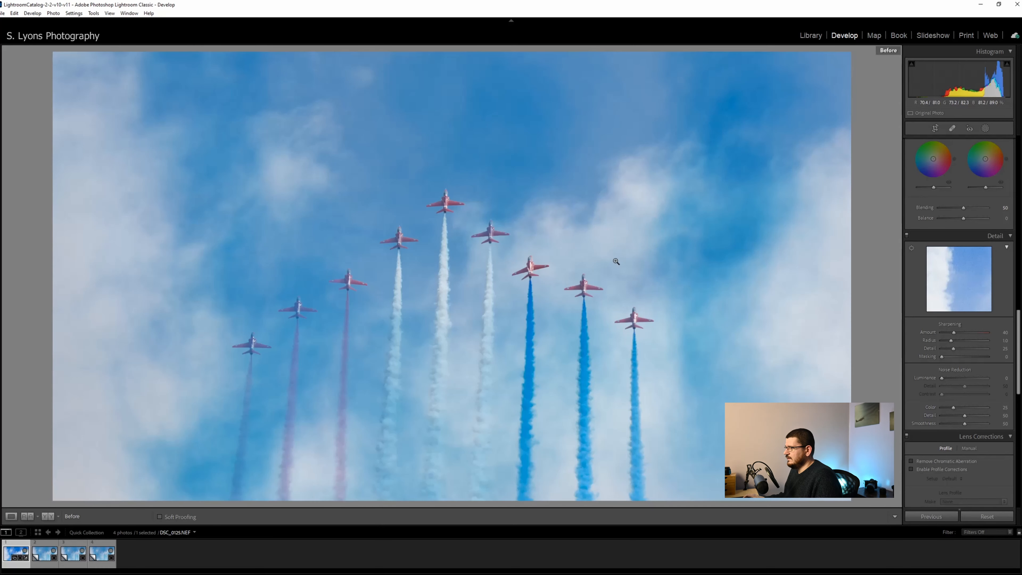
key("backslash")
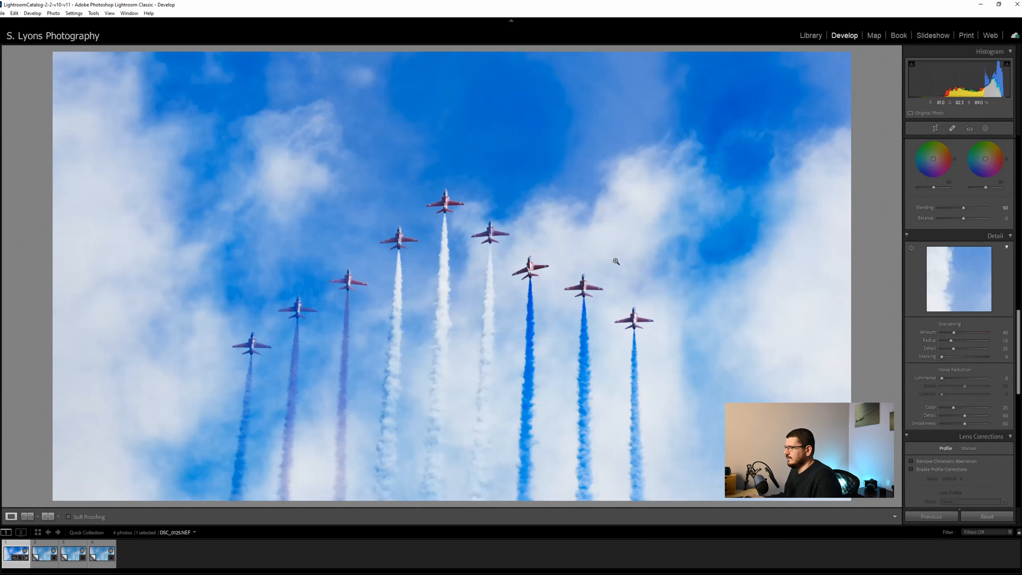
- Select Copy 1 of the photo, warm its temperature to 7702, and compare it with the finished blue edit
left_click(45, 553)
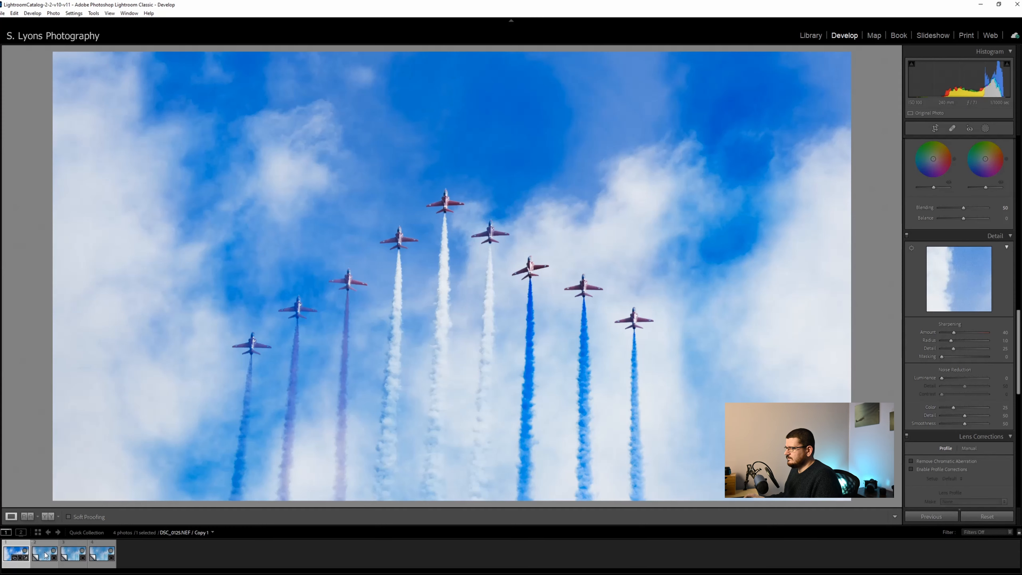
scroll(915, 302, "up", 12)
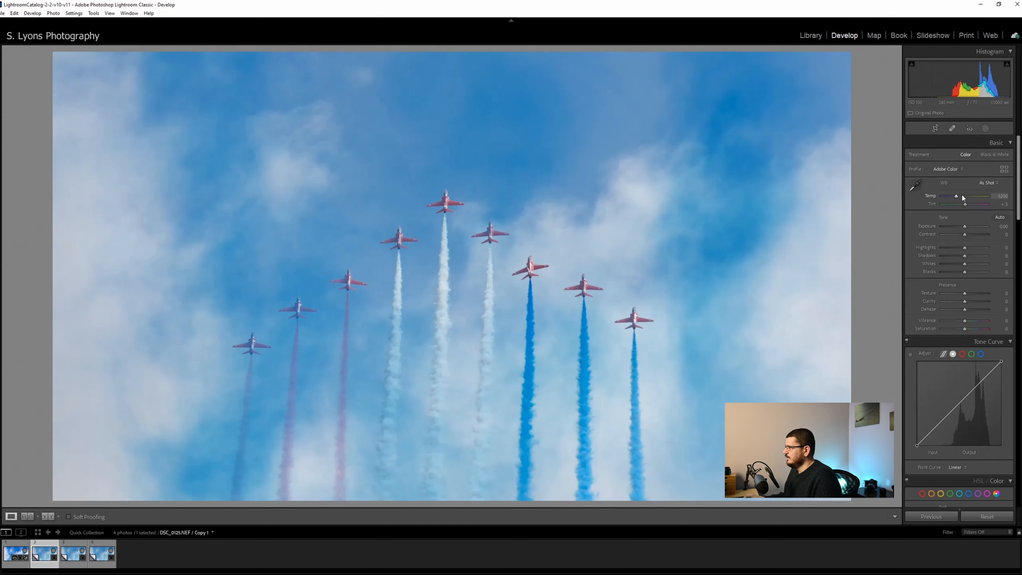
left_click_drag(956, 197, 967, 198)
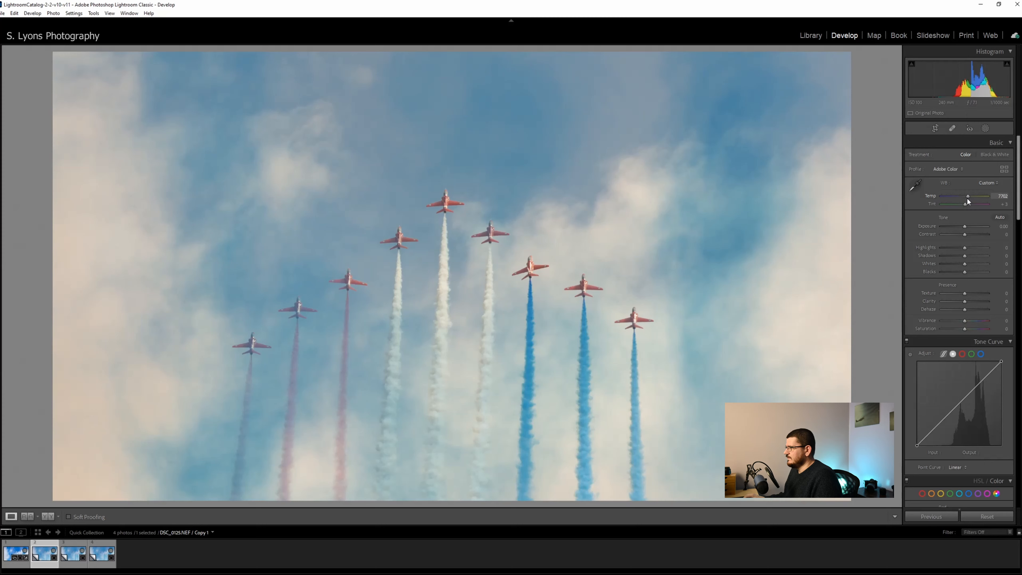
left_click(18, 552)
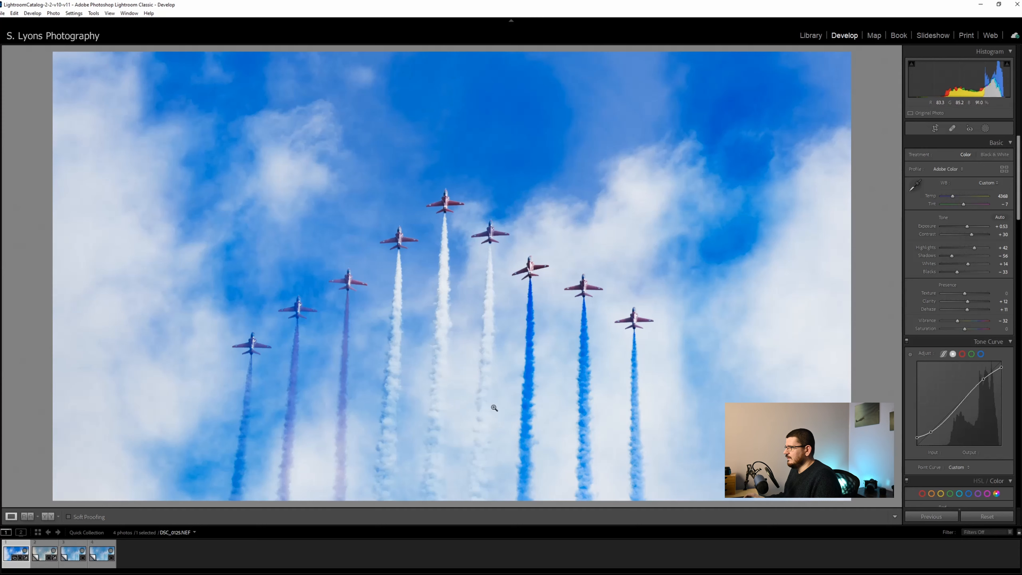
key("Right")
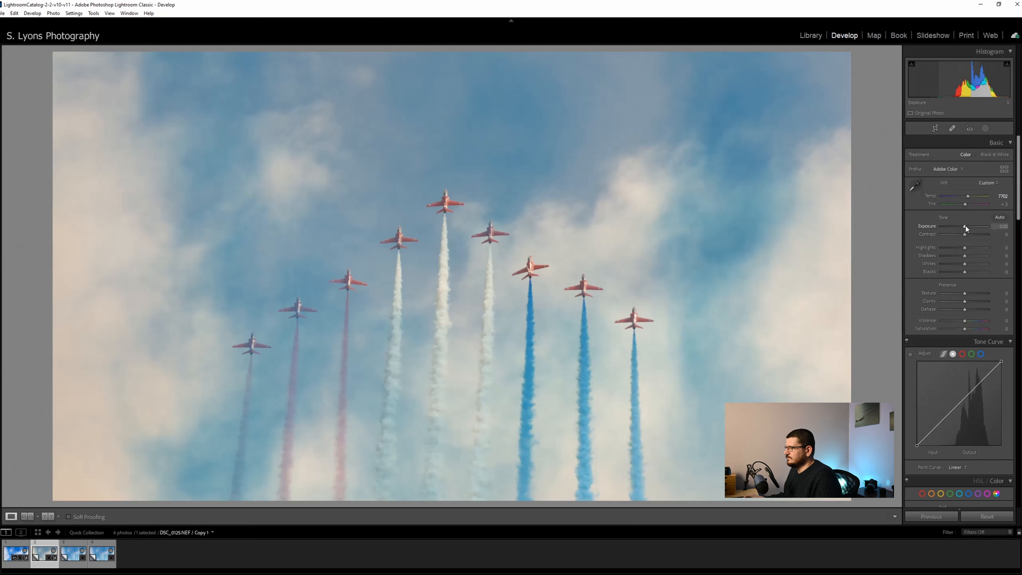
- Set Copy 1's exposure to -0.44, contrast +25, highlights +40, shadows -40, whites +26 and blacks -30
left_click_drag(965, 229, 962, 228)
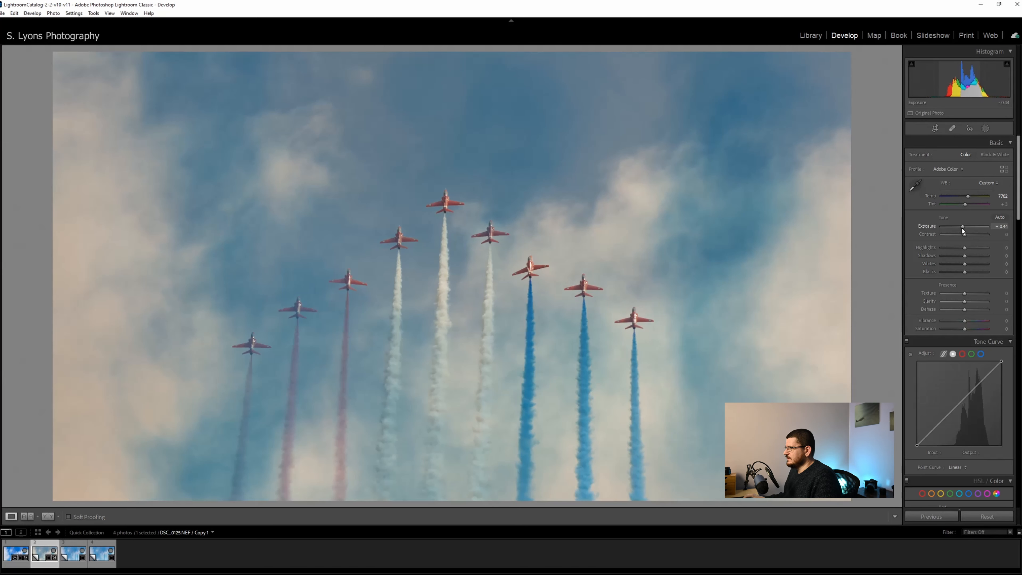
mouse_move(963, 235)
left_mouse_down()
mouse_move(972, 234)
mouse_move(962, 251)
mouse_move(973, 250)
left_mouse_up()
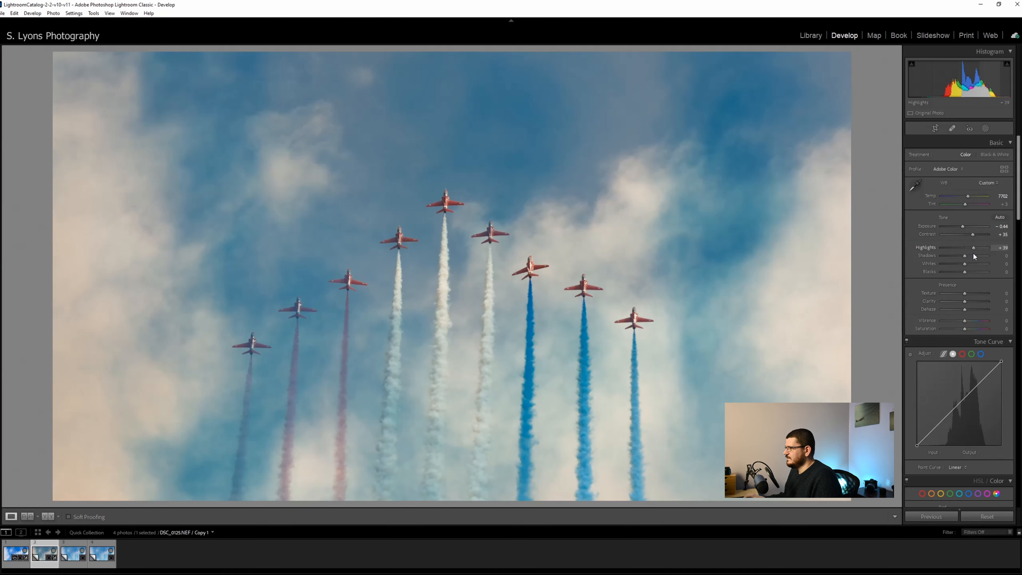
left_click_drag(972, 253, 955, 258)
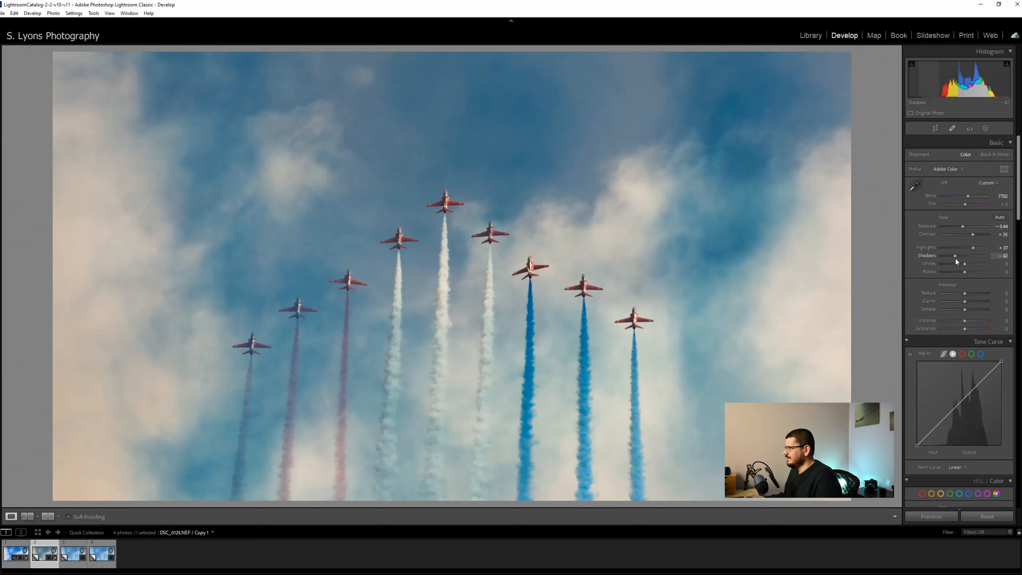
left_click_drag(956, 259, 956, 259)
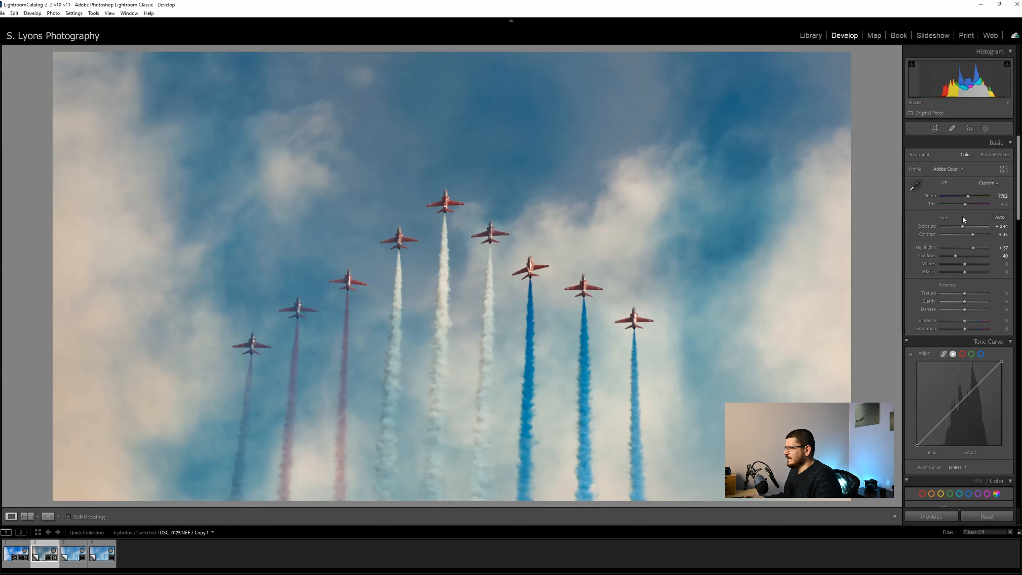
mouse_move(964, 264)
left_mouse_down()
mouse_move(958, 271)
mouse_move(970, 263)
left_mouse_up()
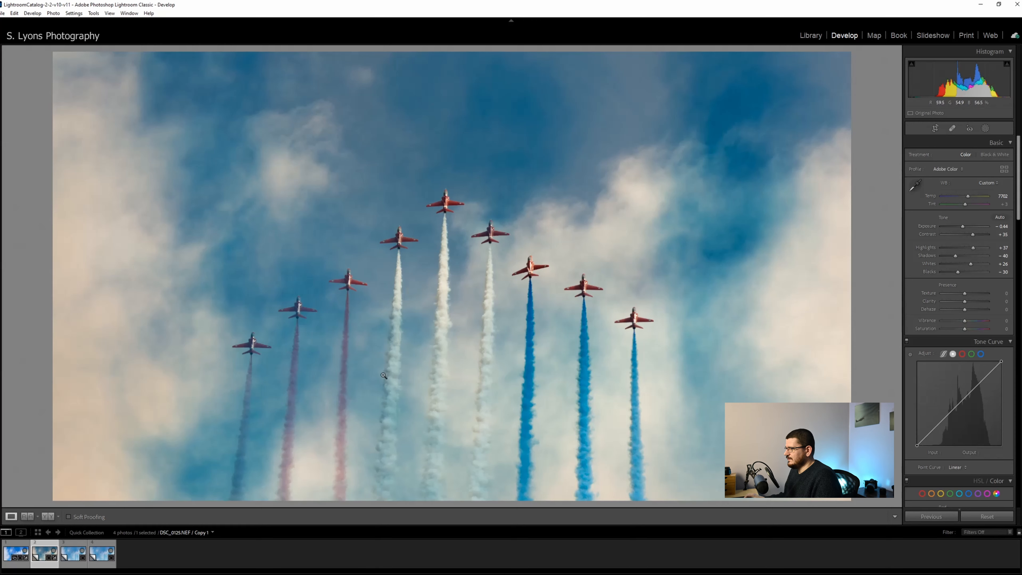
left_click_drag(974, 235, 972, 234)
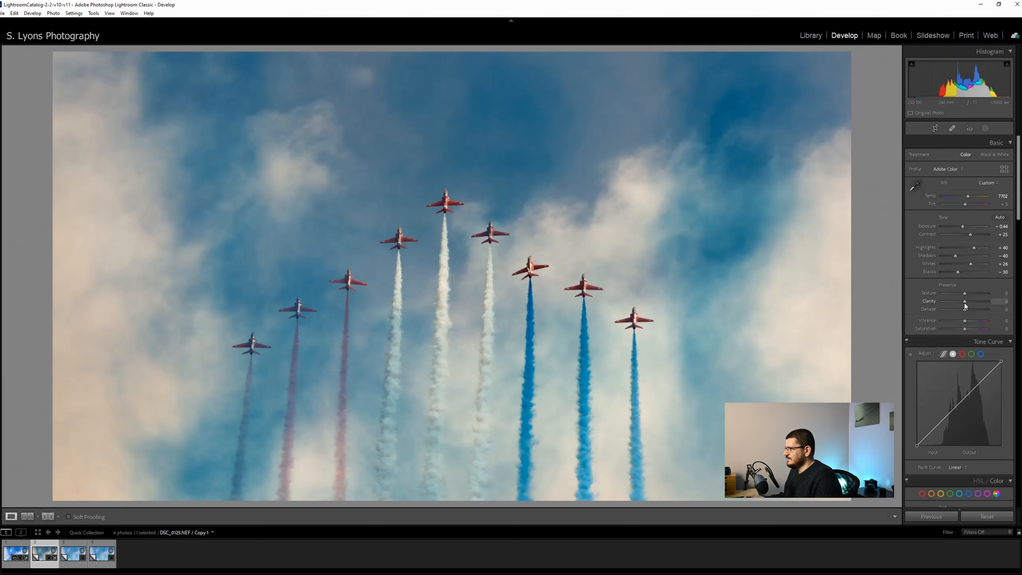
- Set clarity to -11, checking the smoke trails close up, plus dehaze to +4 and vibrance to -5
left_click_drag(965, 302, 961, 302)
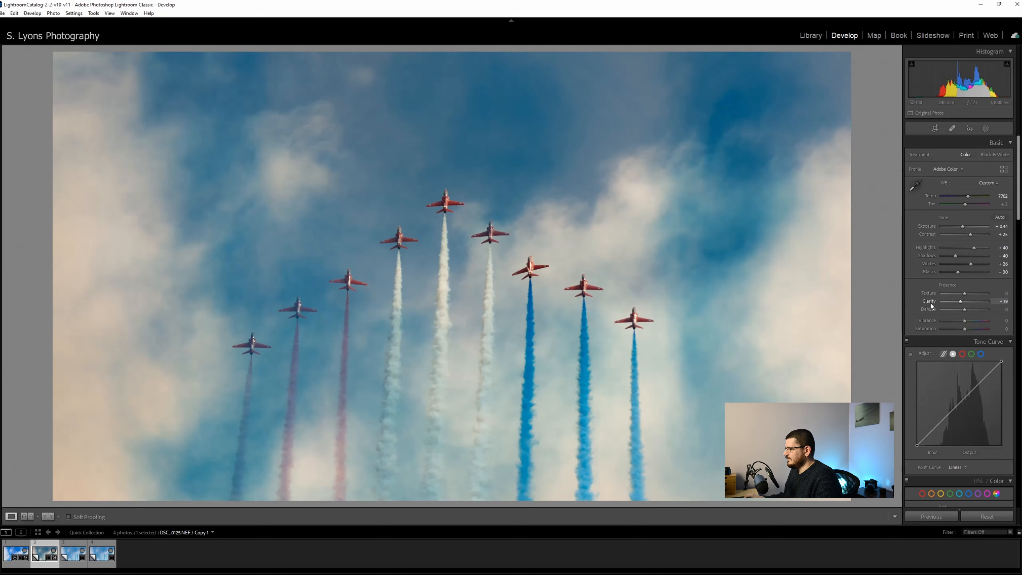
left_click(467, 328)
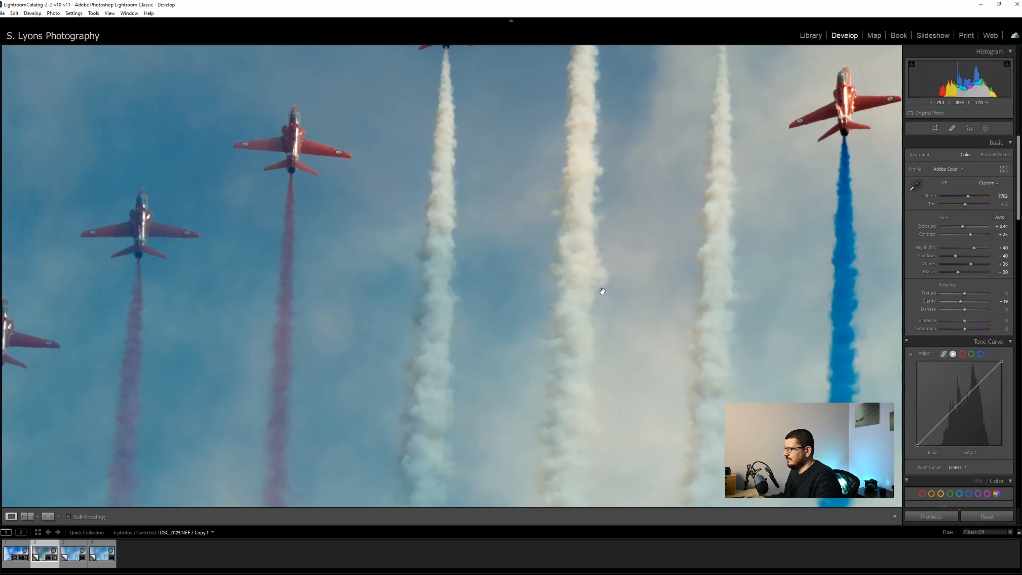
left_click(609, 224)
left_click(471, 297)
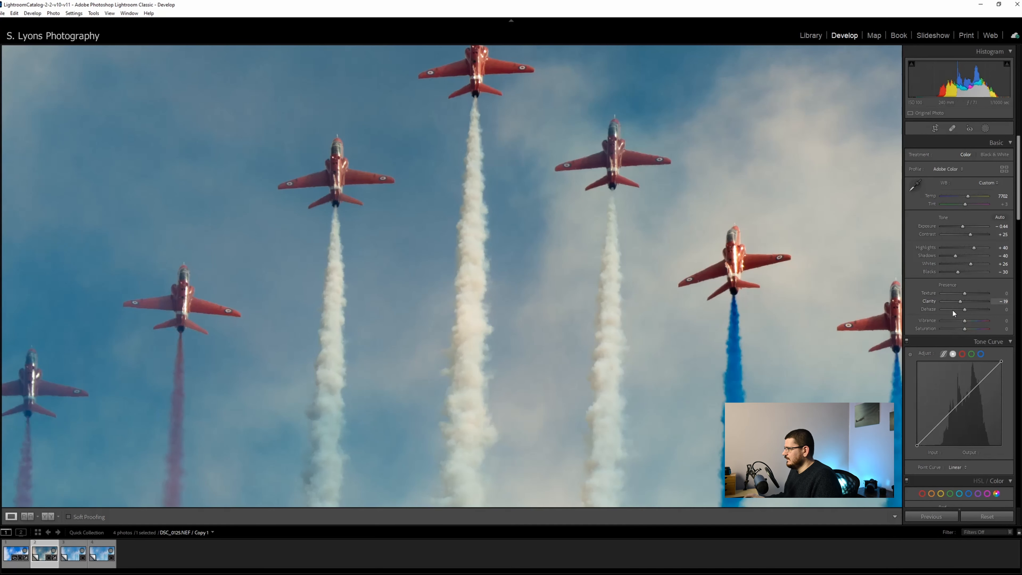
mouse_move(964, 305)
left_mouse_down()
mouse_move(976, 305)
mouse_move(962, 310)
left_mouse_up()
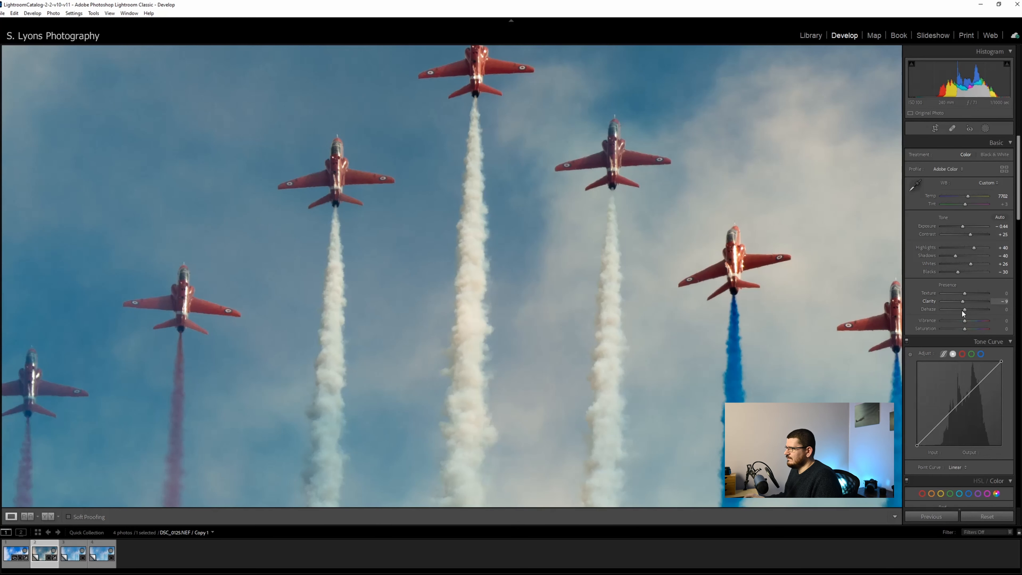
left_click_drag(472, 376, 482, 345)
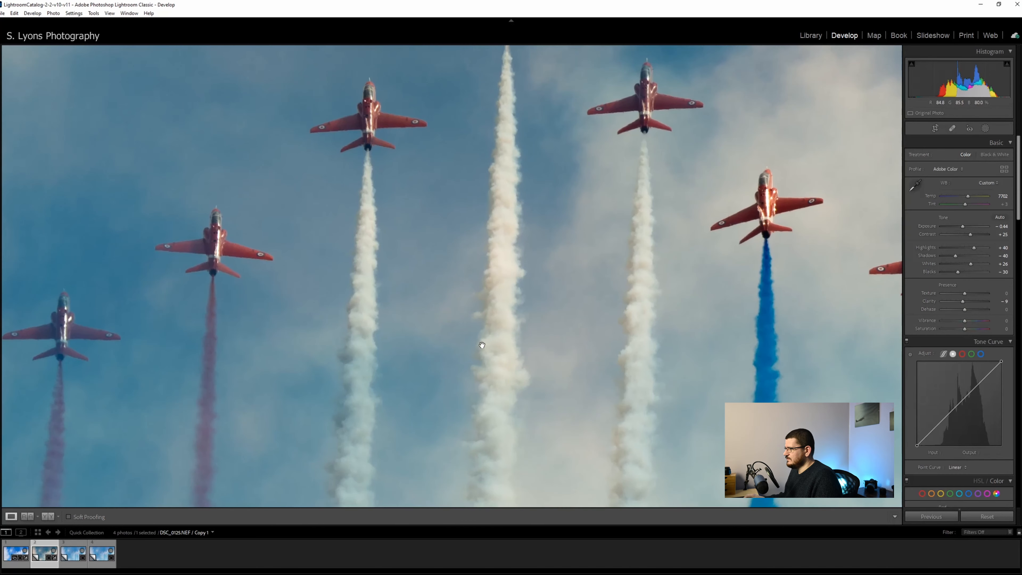
left_click(531, 289)
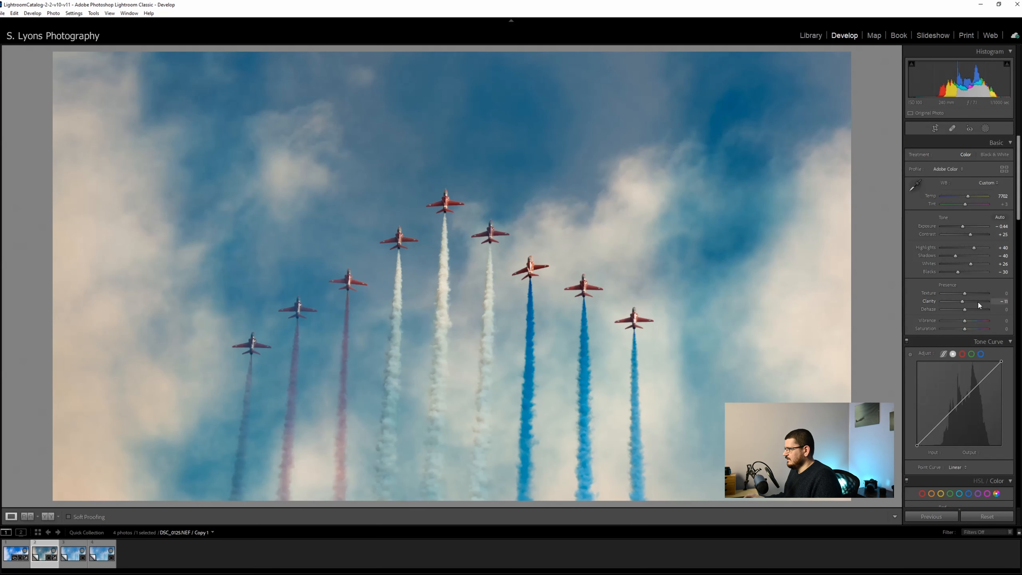
left_click_drag(967, 308, 967, 308)
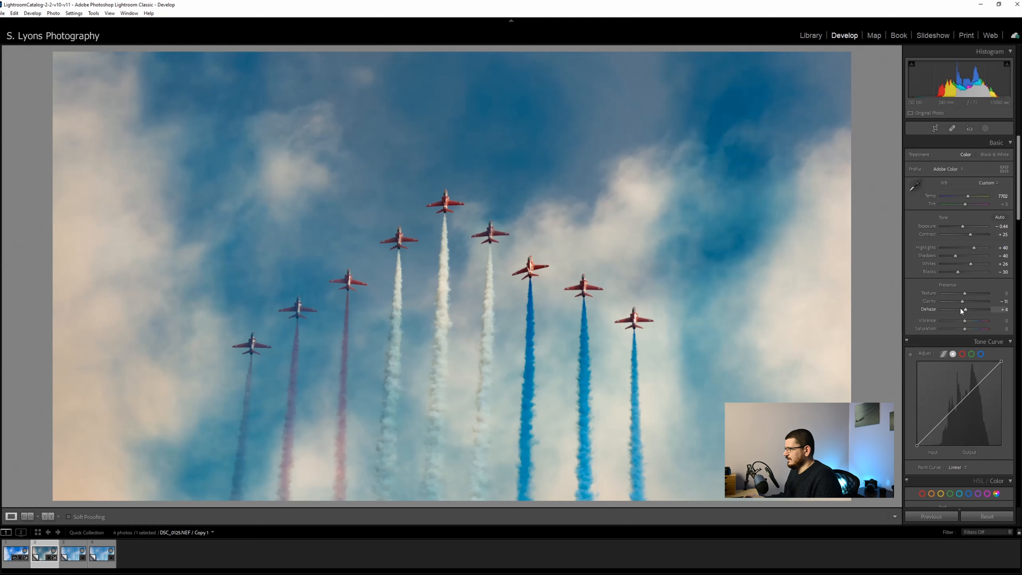
mouse_move(962, 322)
left_mouse_down()
mouse_move(974, 322)
mouse_move(965, 322)
left_mouse_up()
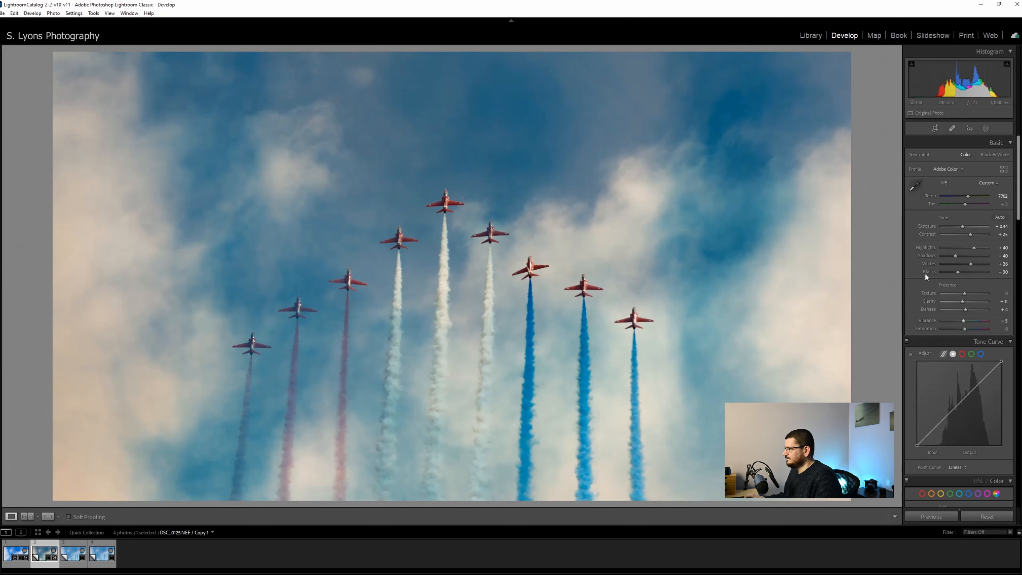
- Shape a faded S-curve with black point output 25, white point output 224, and points at input 49, output 48 and input 182, output 181
scroll(919, 203, "down", 3)
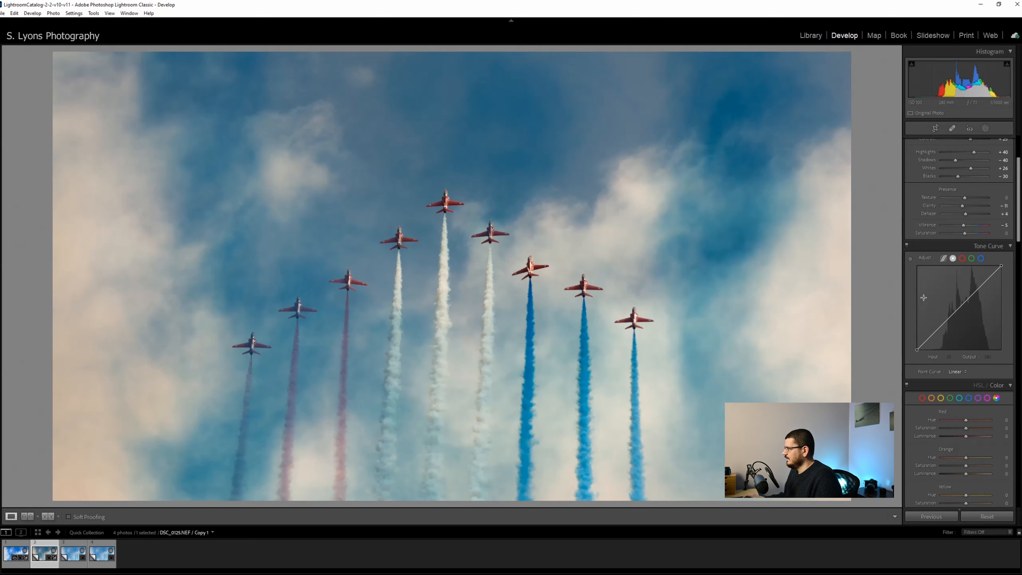
left_click_drag(916, 349, 910, 342)
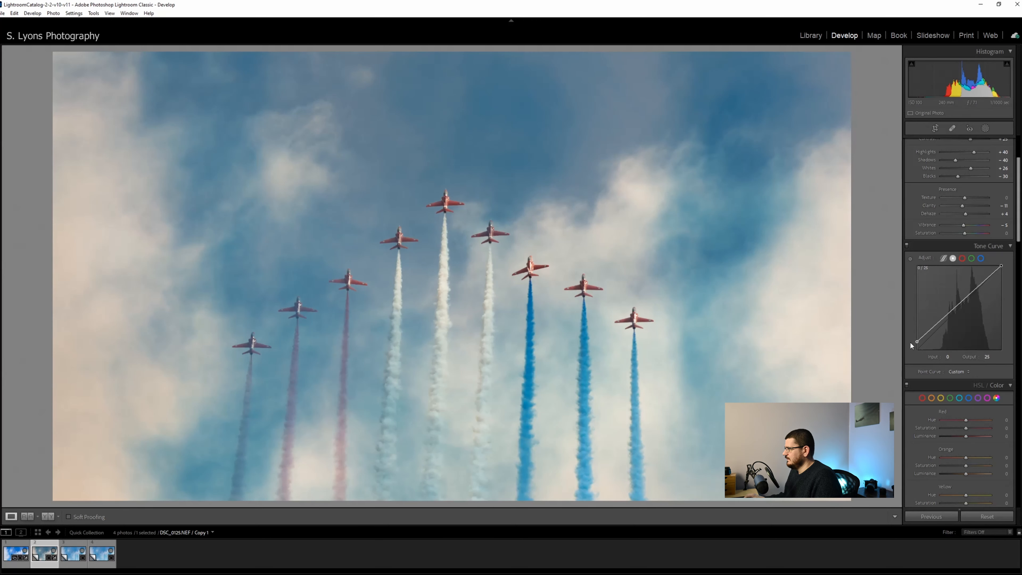
left_click_drag(1001, 266, 1010, 279)
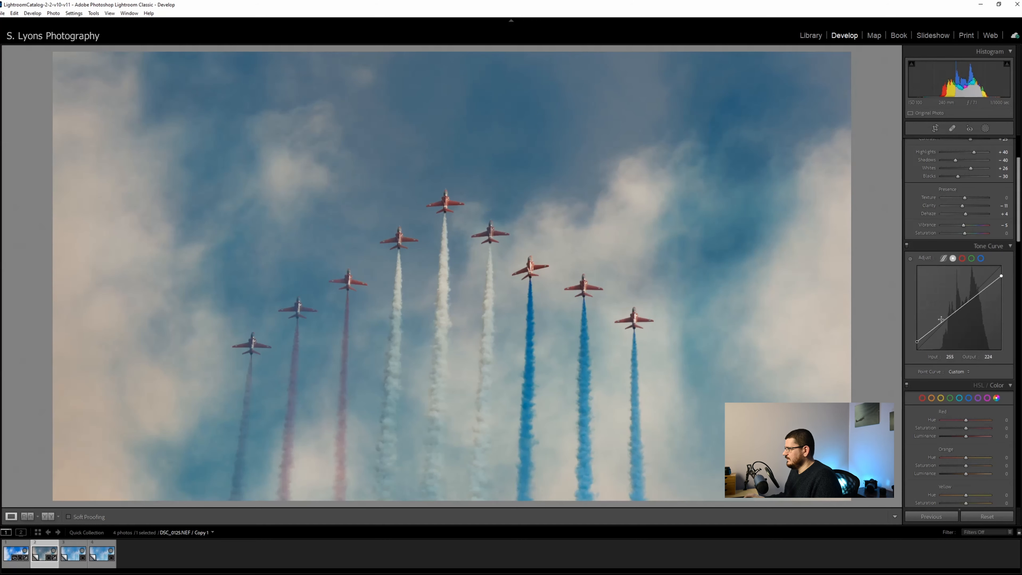
left_click(932, 333)
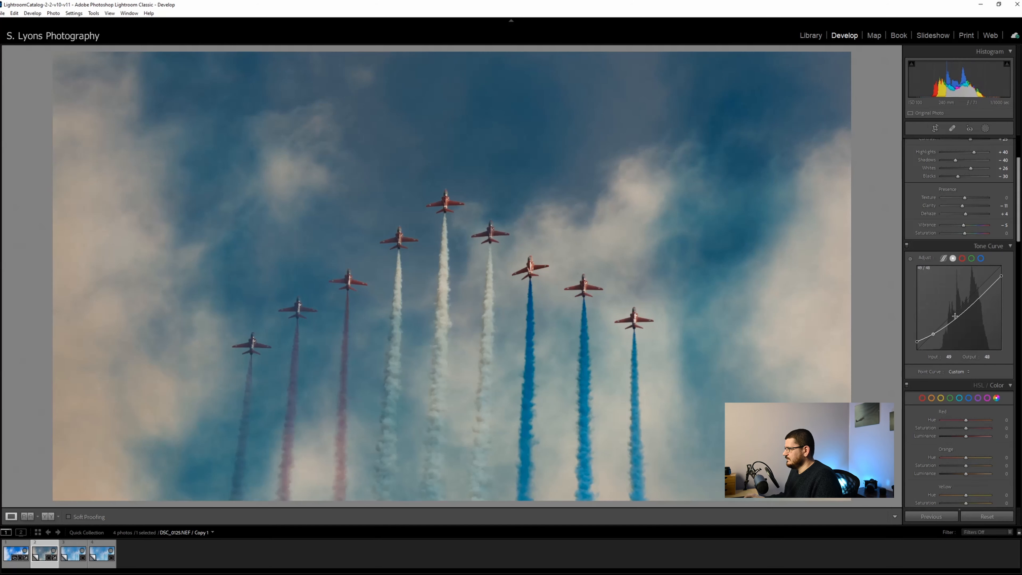
left_click_drag(980, 297, 977, 290)
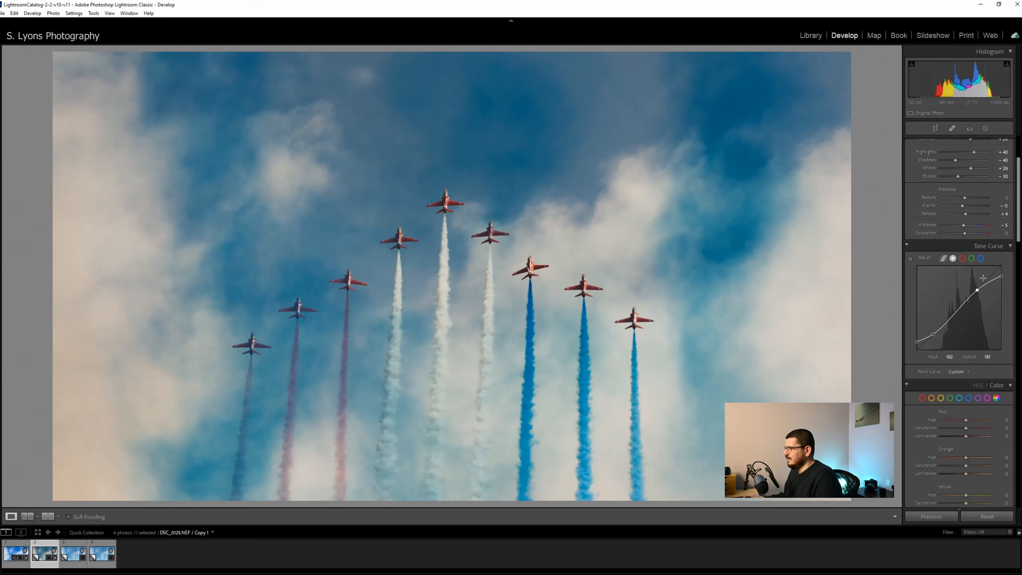
- Set the reds' hue to -35, raise their saturation and luminance, and set the orange hue to -53
scroll(950, 242, "down", 3)
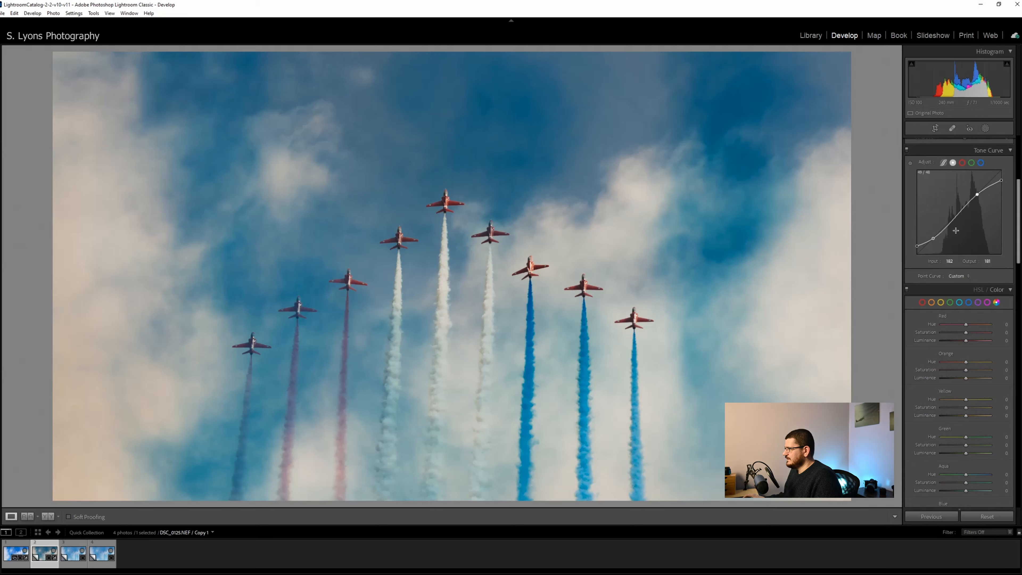
scroll(926, 330, "down", 3)
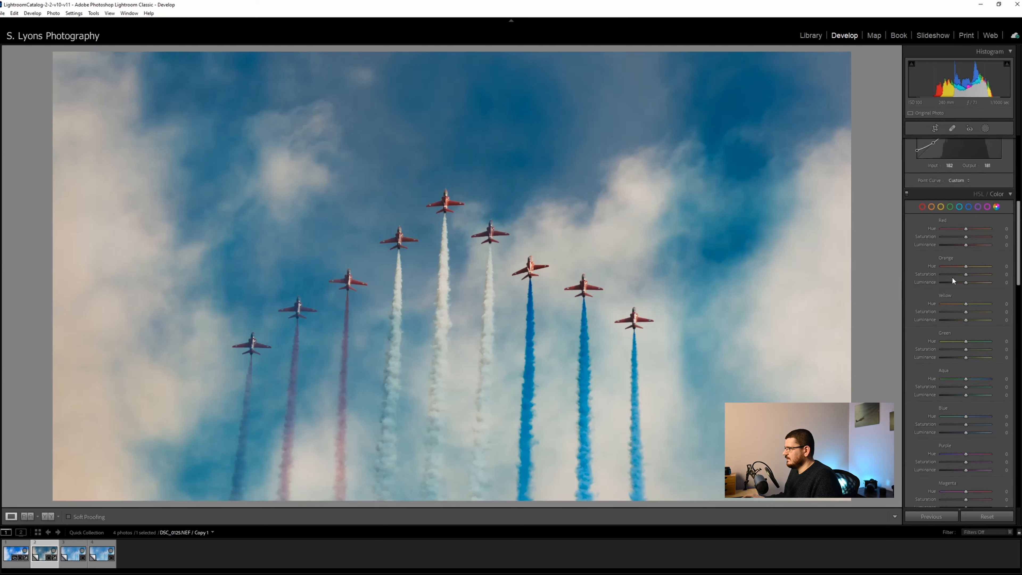
mouse_move(967, 238)
left_mouse_down()
mouse_move(980, 239)
mouse_move(966, 230)
left_mouse_up()
mouse_move(982, 245)
left_mouse_down()
mouse_move(955, 247)
mouse_move(975, 251)
left_mouse_up()
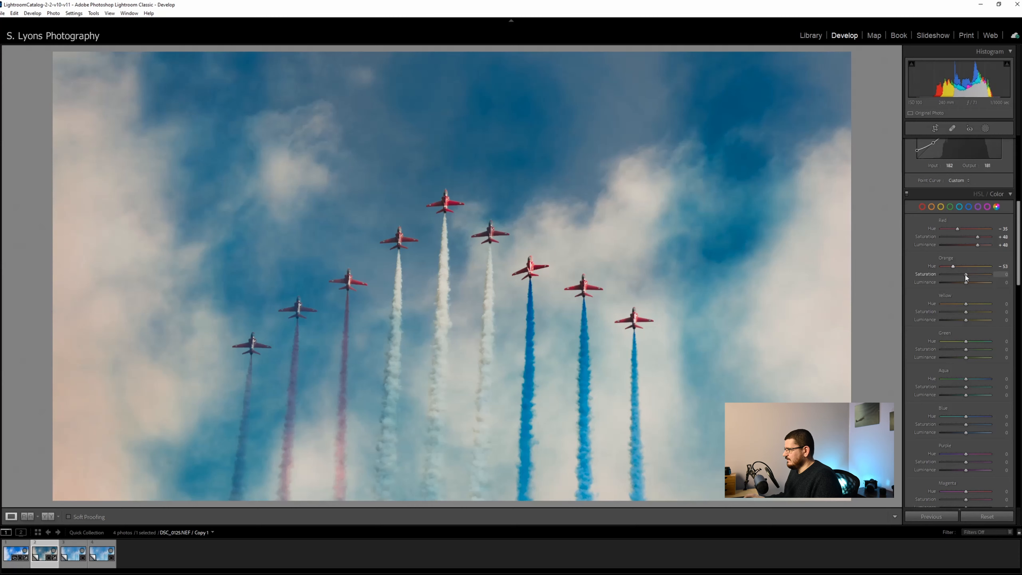
- Set the orange saturation to +38 and luminance to +22, and reduce the yellow saturation to -70
left_click_drag(966, 275, 972, 282)
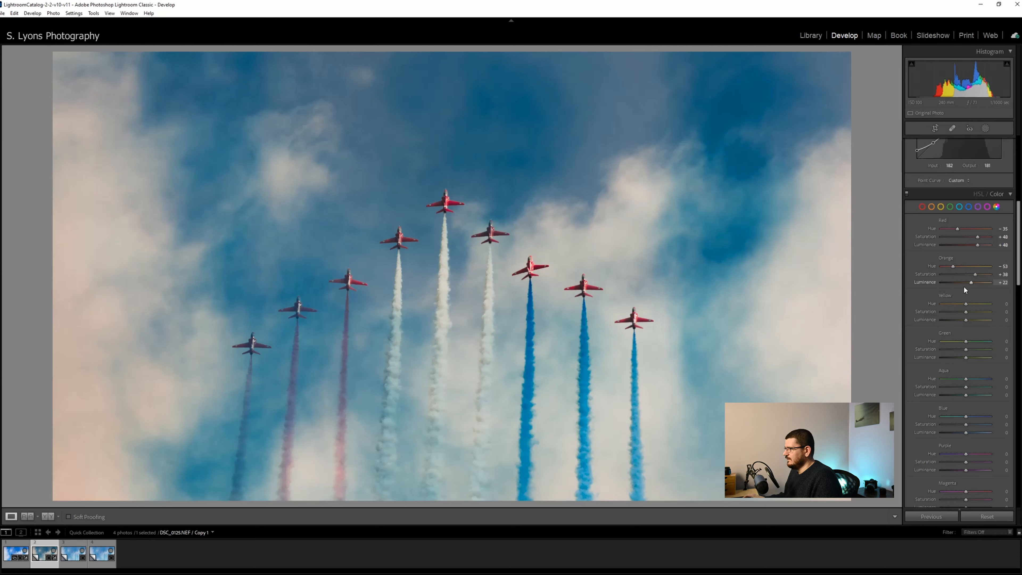
left_click_drag(966, 312, 947, 315)
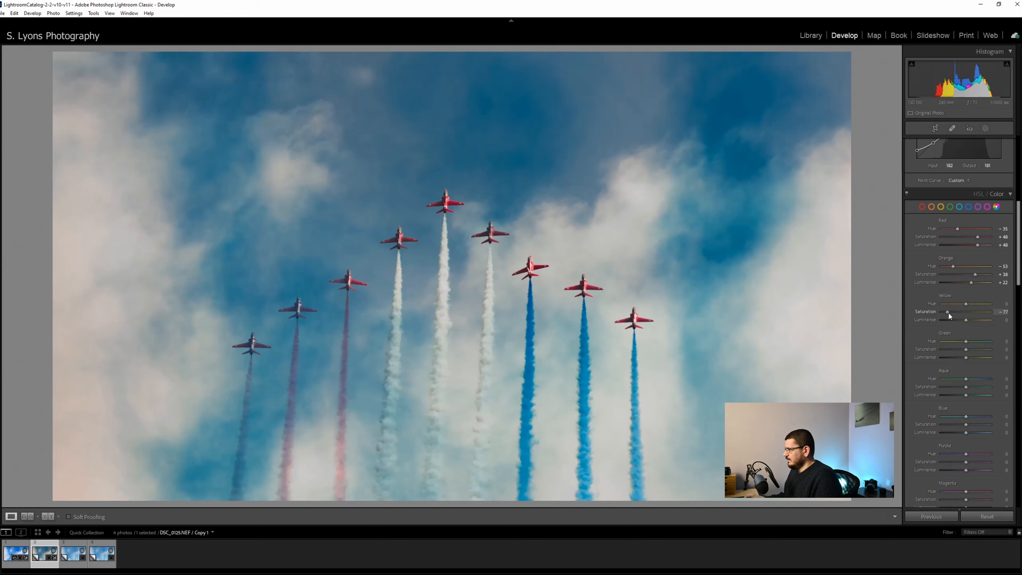
left_click_drag(948, 311, 950, 311)
- Mute the sky by setting blue luminance to -25 and blue saturation to -57, and set the aqua hue to -7
scroll(931, 306, "down", 3)
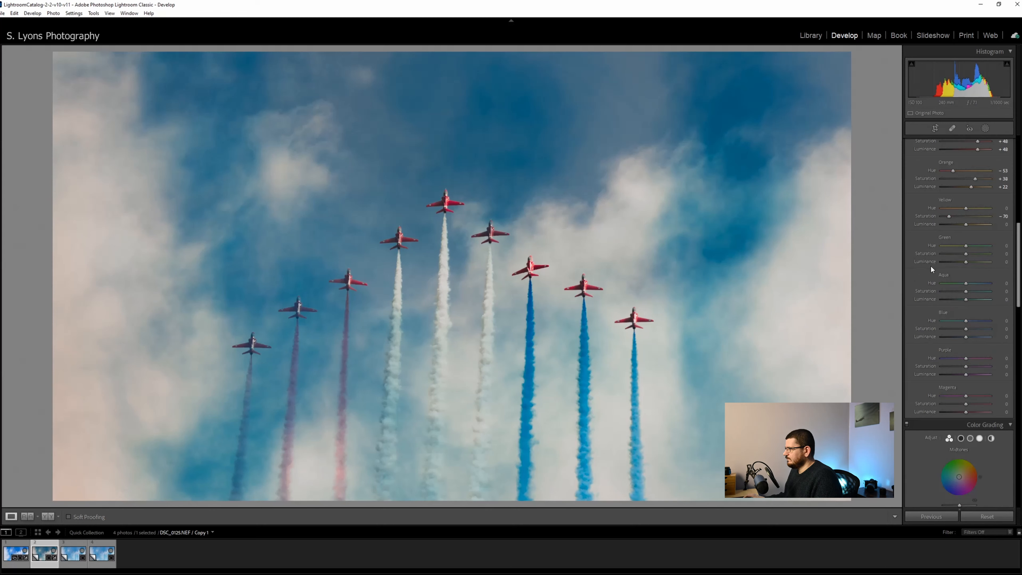
left_click_drag(967, 336, 959, 329)
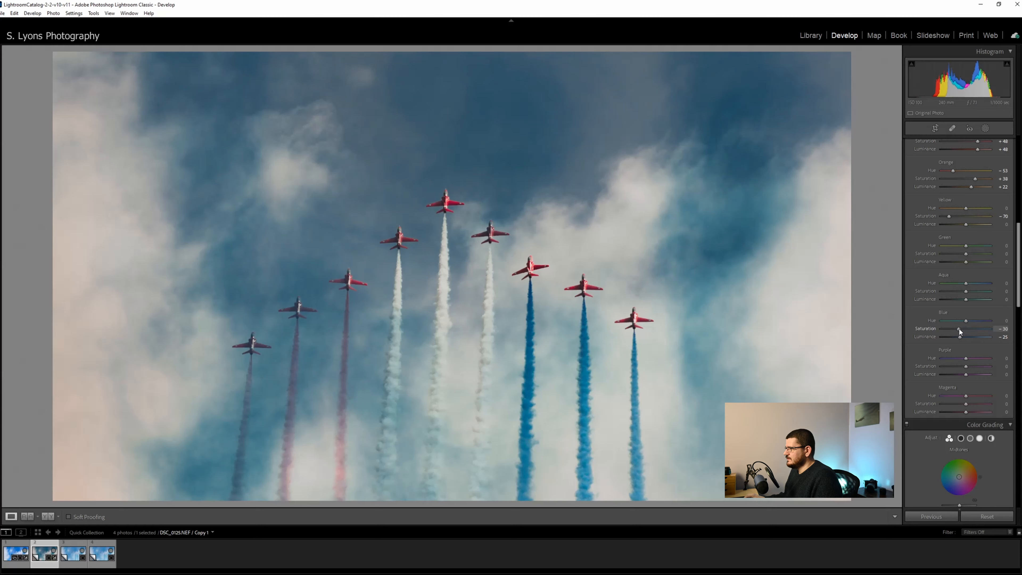
left_click_drag(958, 329, 958, 329)
left_click_drag(966, 283, 952, 335)
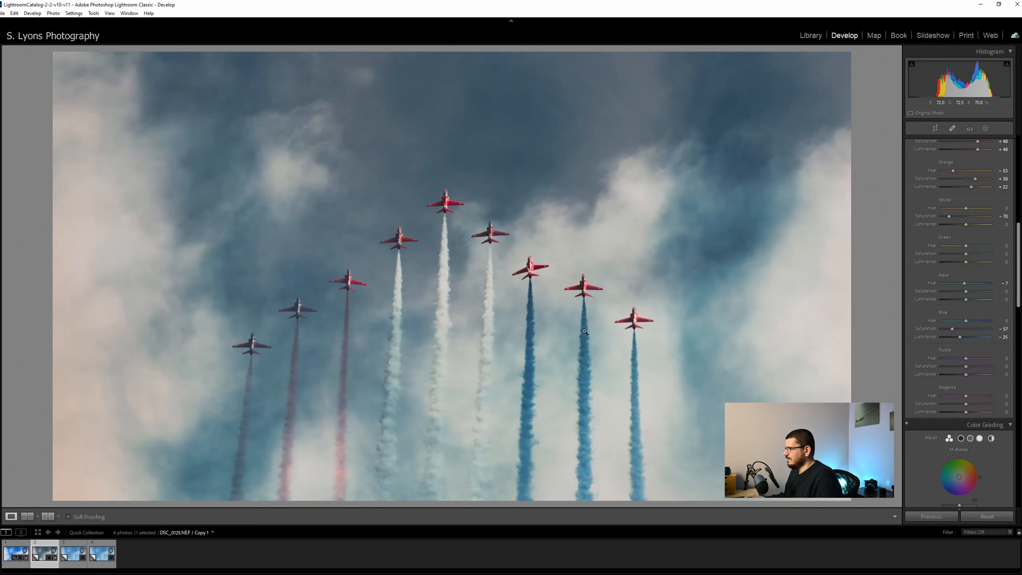
- Set aqua saturation to +8 and luminance to -20, and shift the aqua hue moderately toward blue
left_click_drag(967, 290, 974, 290)
left_click_drag(966, 299, 980, 285)
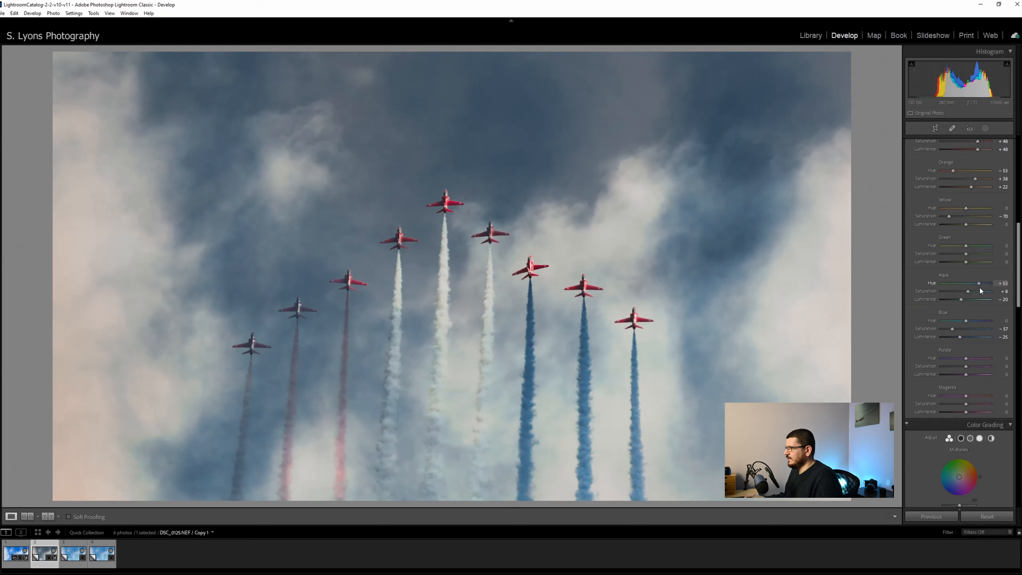
left_click_drag(980, 290, 973, 291)
- Apply a subtle warm orange-yellow tint to the highlights and the shadows with Color Grading
scroll(937, 284, "down", 5)
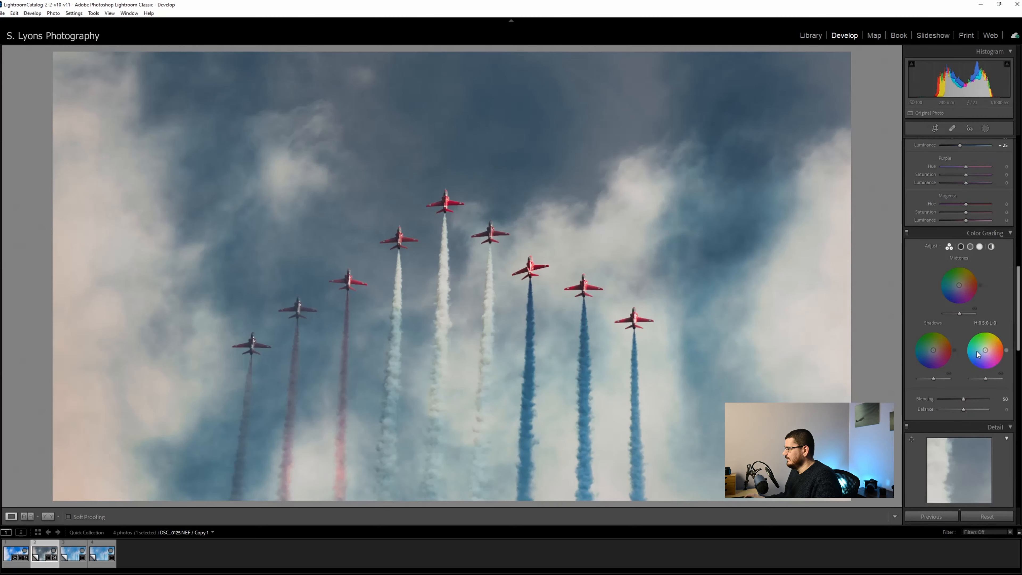
left_click_drag(986, 350, 990, 347)
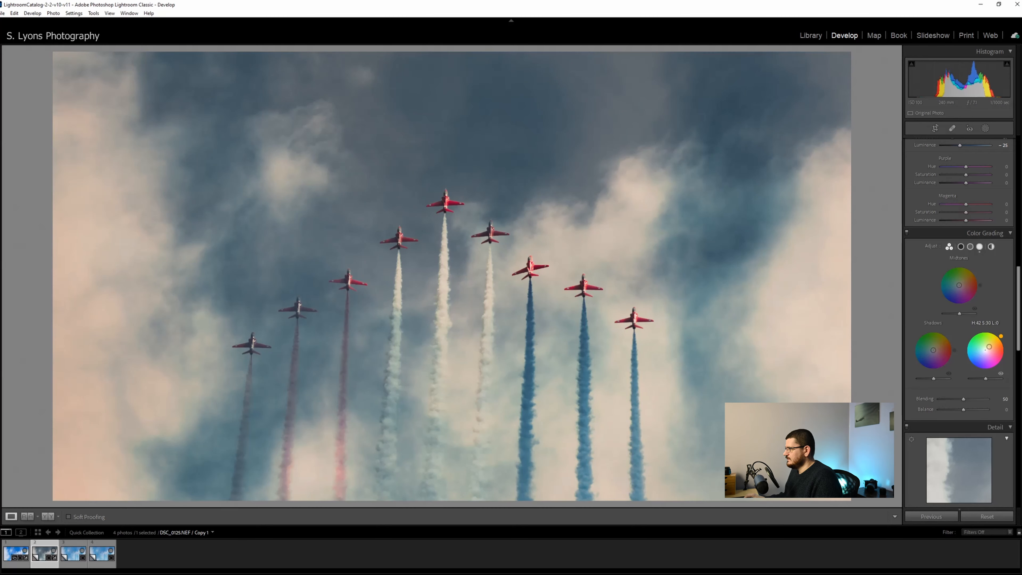
left_click_drag(989, 347, 939, 346)
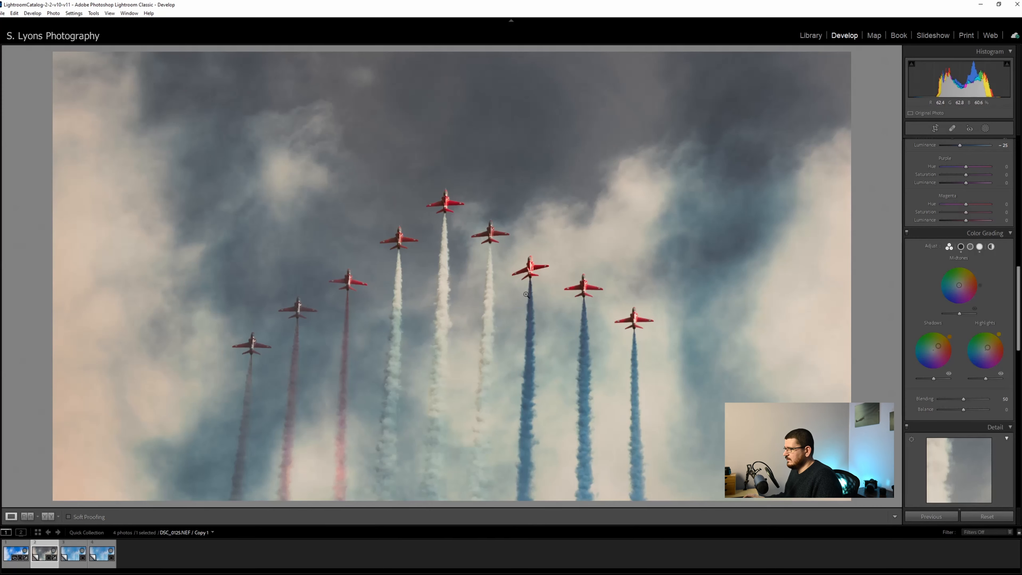
- Compare the faded edit of Copy 1 with its unedited version by toggling the before view twice
key("backslash")
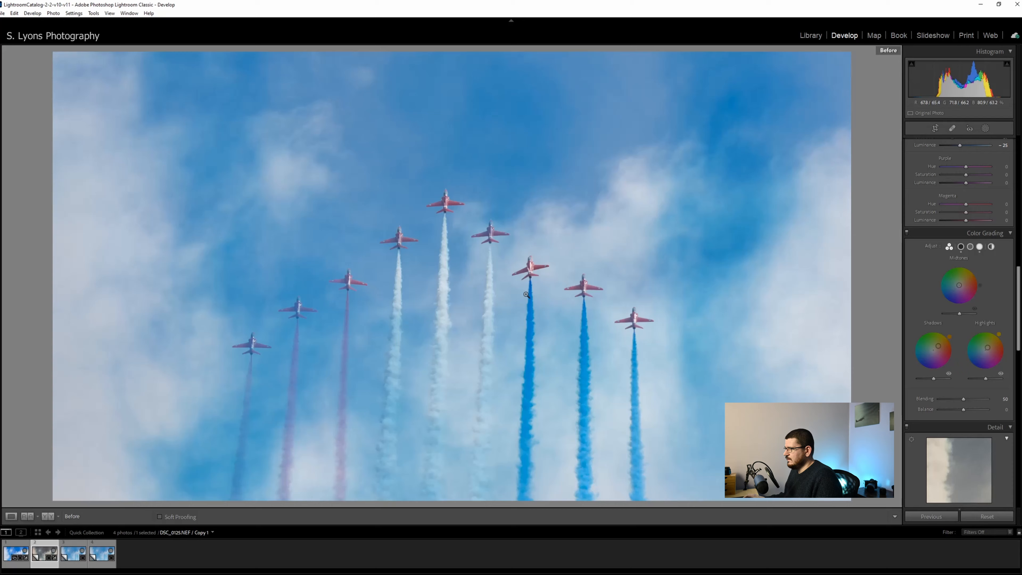
key("backslash")
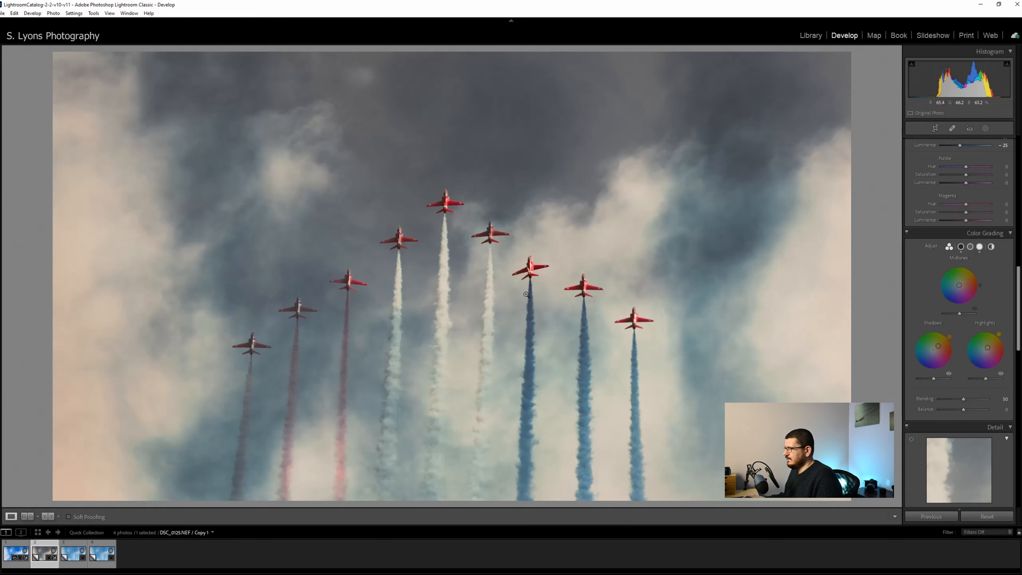
key("backslash")
key("backslash")
- Select Copy 2 of the photo and lower its exposure to -0.88
left_click(77, 552)
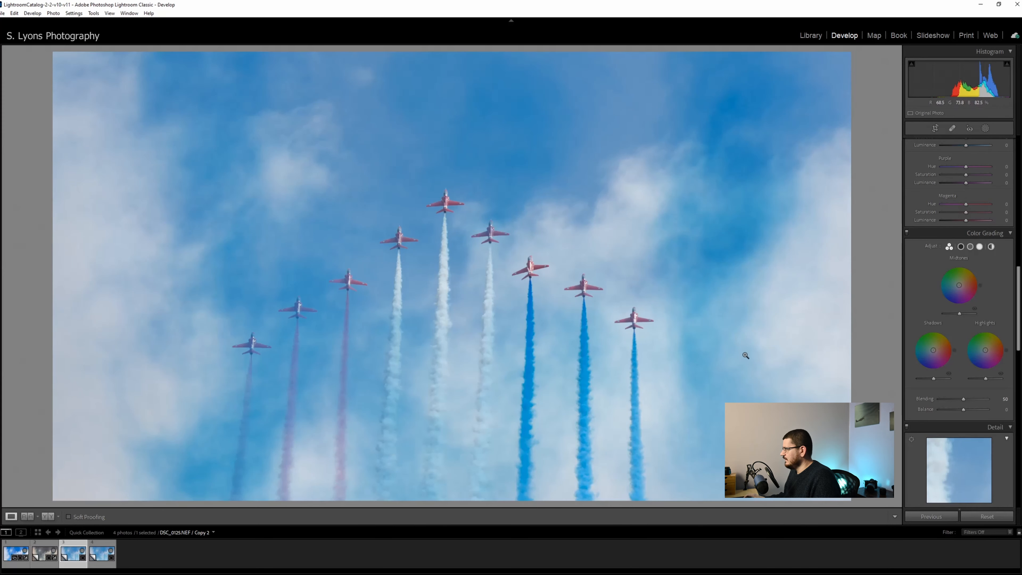
scroll(911, 308, "down", 3)
scroll(910, 306, "up", 6)
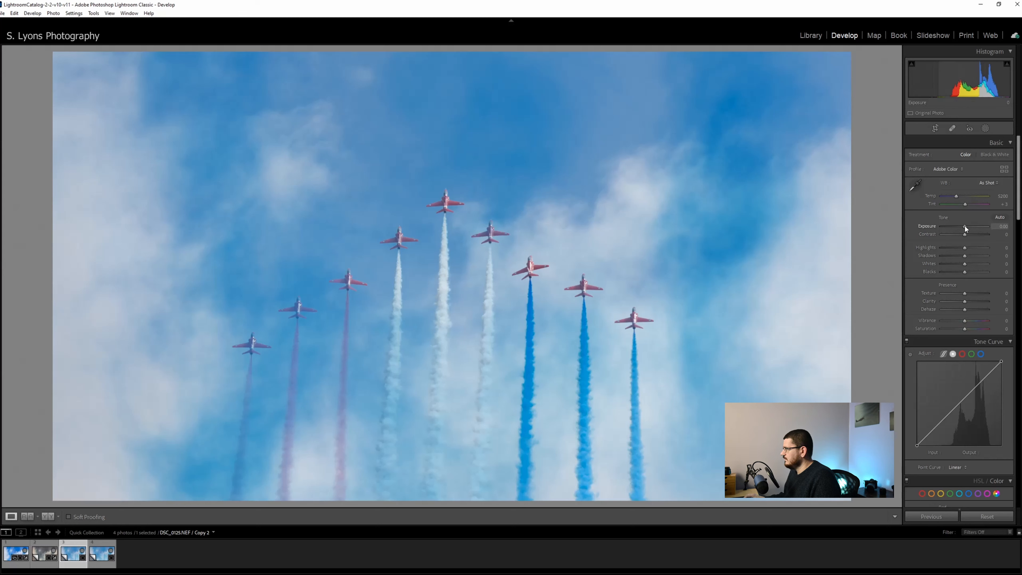
left_click_drag(965, 226, 961, 226)
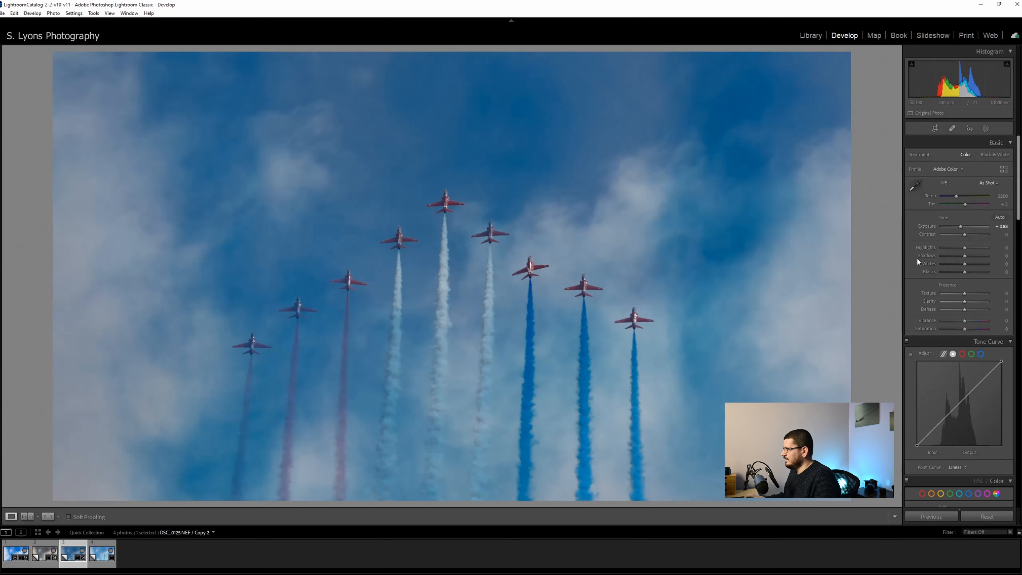
- Set Copy 2's contrast to +39, highlights +67, shadows -44, whites +44 and blacks -30, and warm the temperature to 6825
left_click_drag(965, 235, 959, 271)
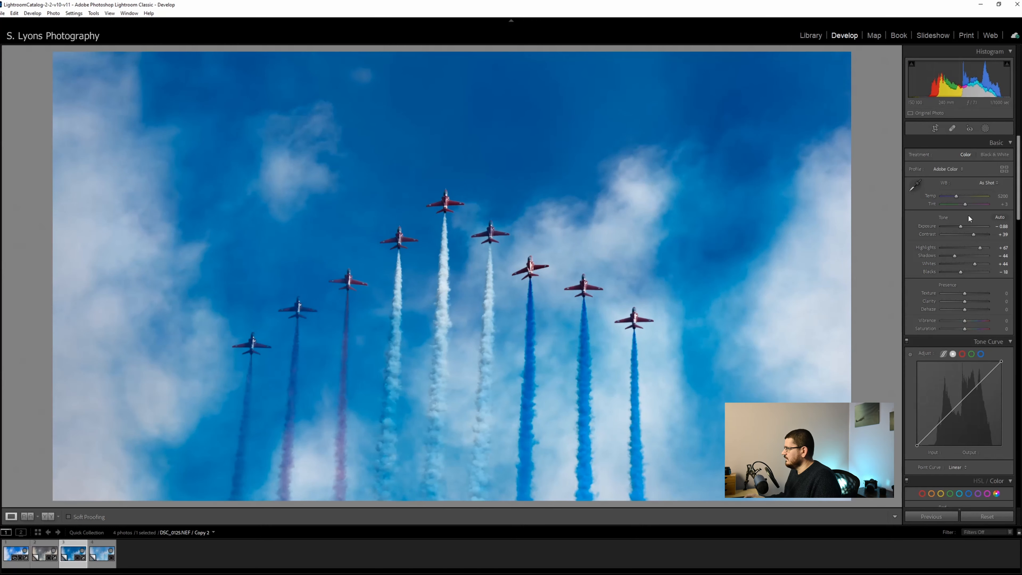
left_click_drag(956, 196, 964, 203)
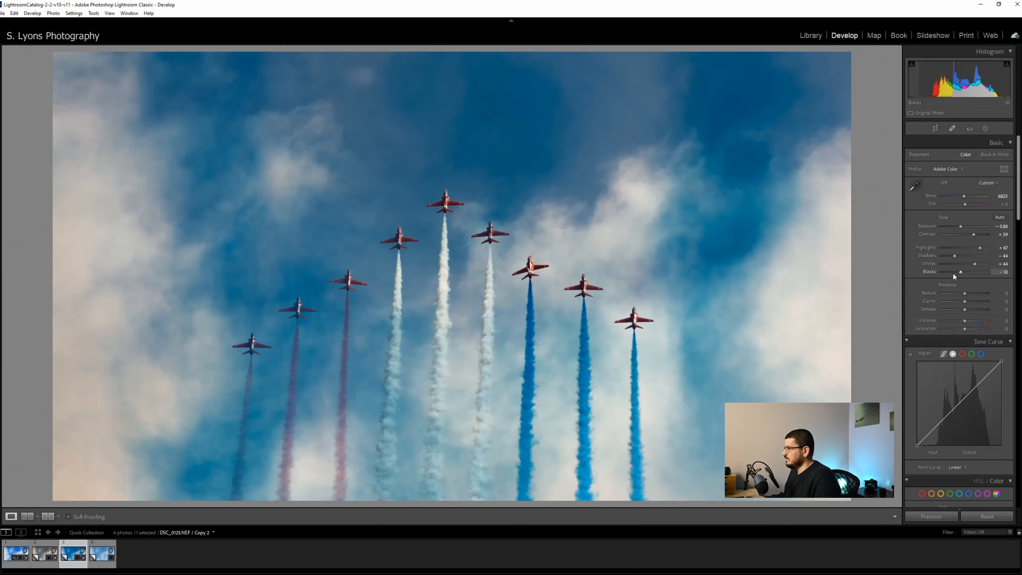
left_click_drag(961, 273, 959, 274)
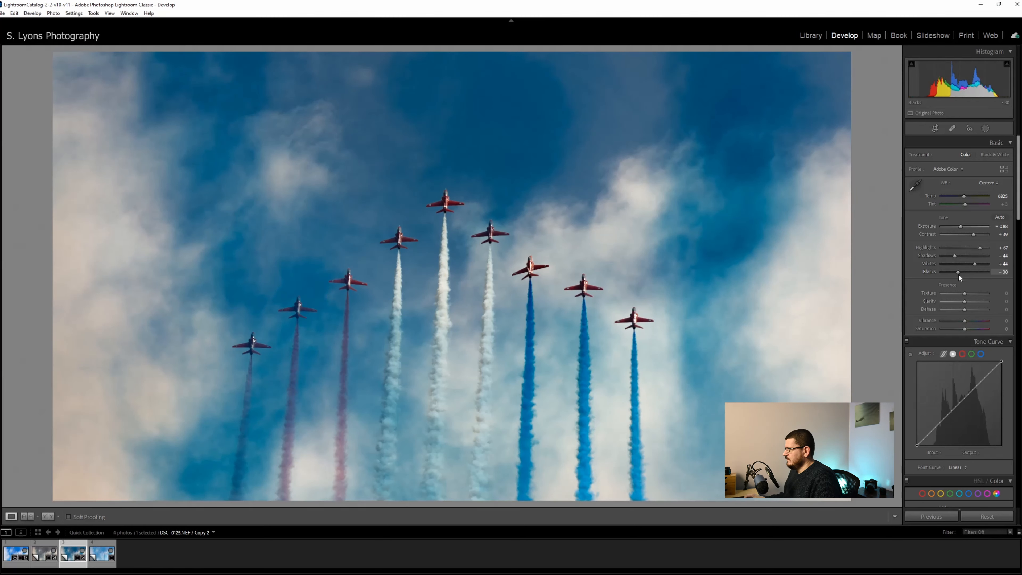